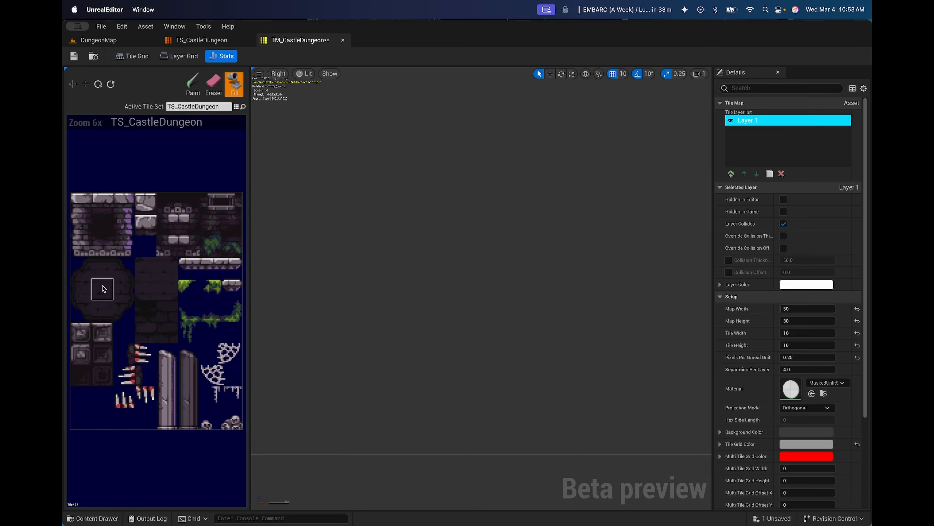
Step: Fill the tile map's layer with the dark brick tile and rename the layer Background
{"action": "left_click", "coordinate": [452, 229]}
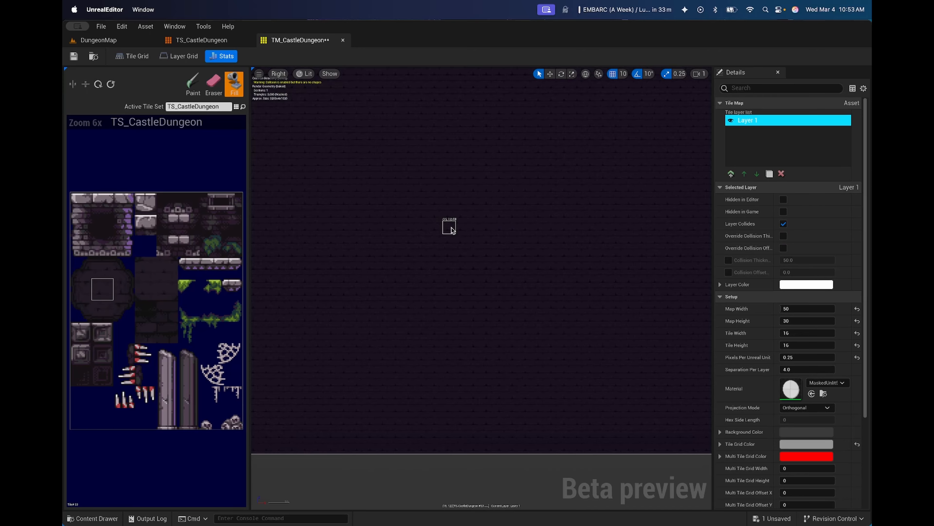
{"action": "right_click_drag", "start_coordinate": [555, 292], "coordinate": [472, 271]}
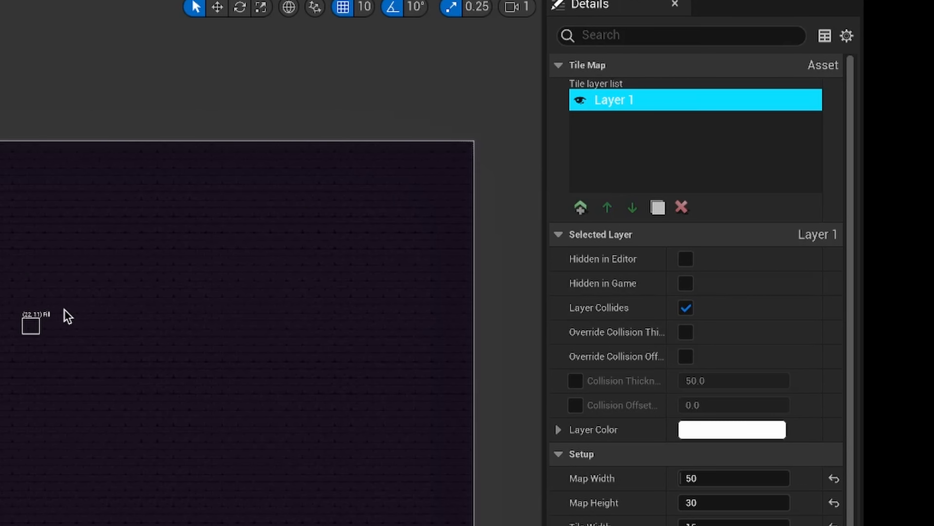
{"action": "right_click", "coordinate": [626, 107]}
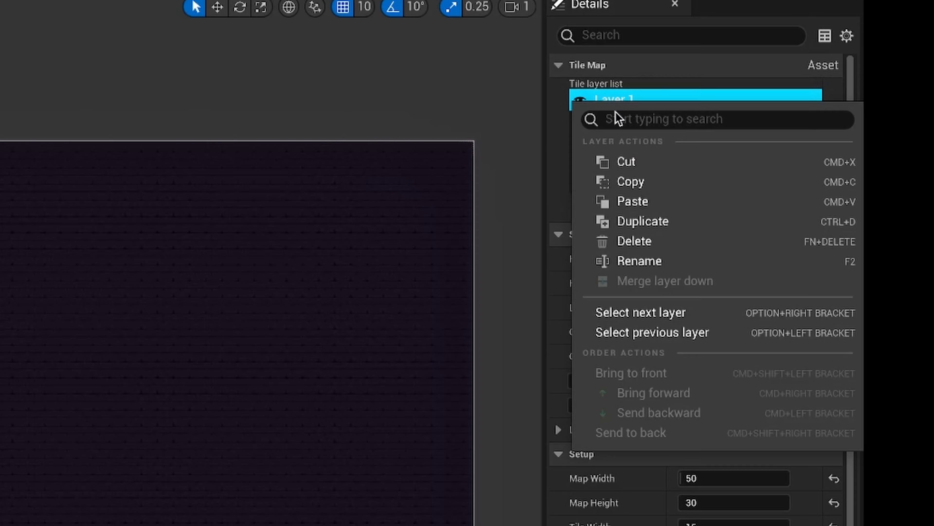
{"action": "left_click", "coordinate": [650, 262]}
{"action": "type", "text": "B"}
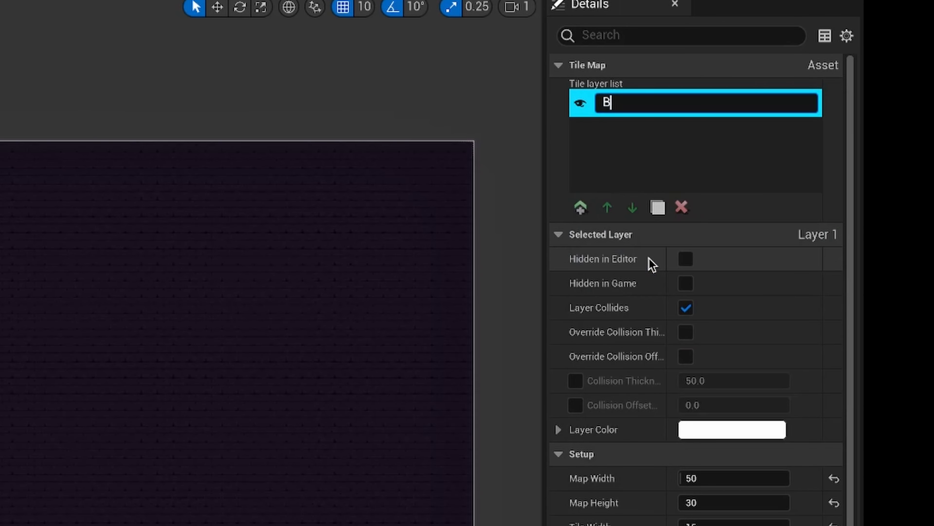
{"action": "type", "text": "ackground"}
{"action": "key", "text": "Return"}
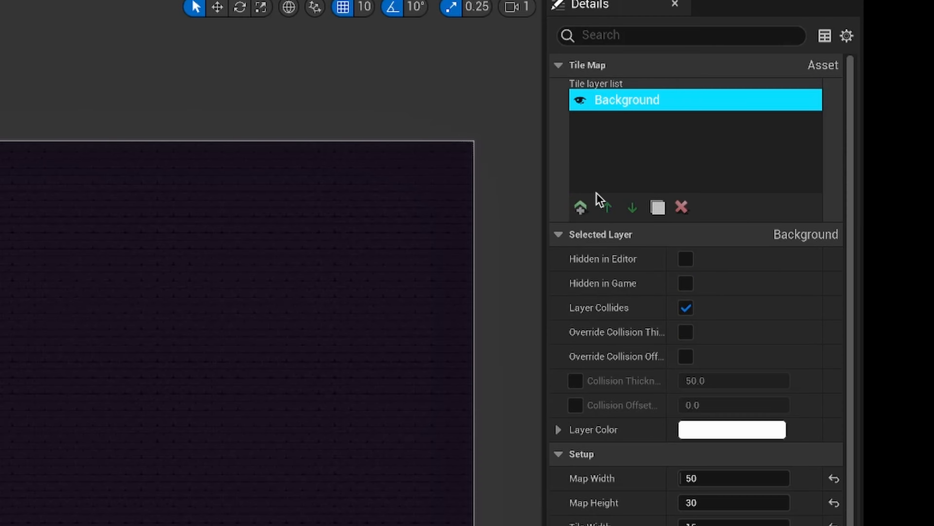
Step: Add a second tile layer above Background and rename it Foreground
{"action": "left_click", "coordinate": [587, 212]}
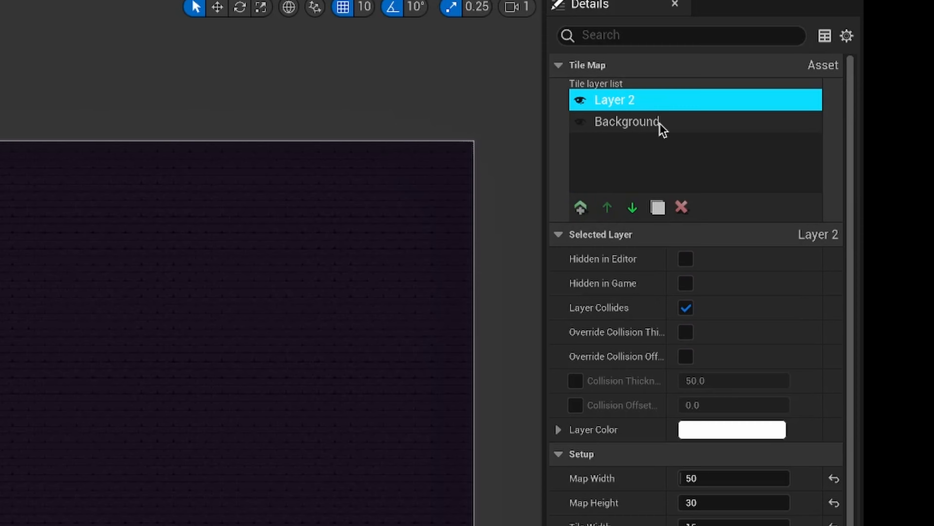
{"action": "right_click", "coordinate": [625, 106]}
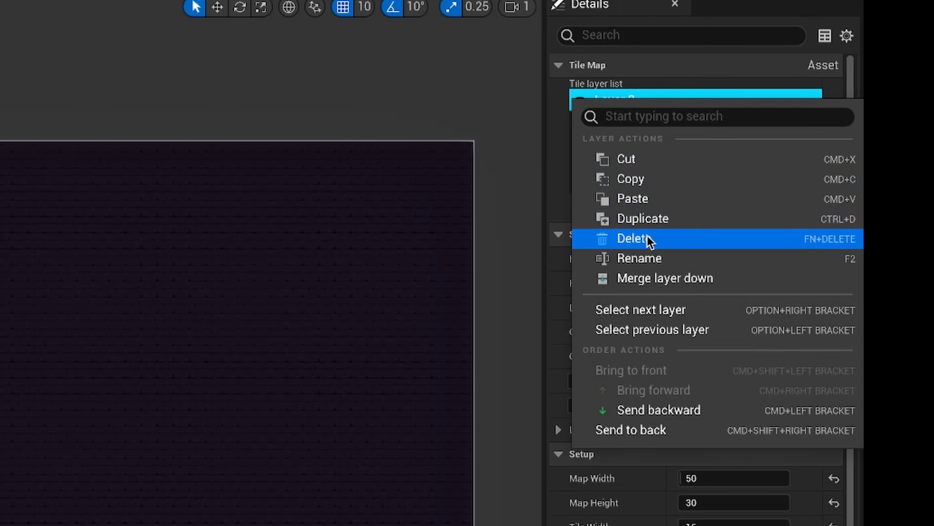
{"action": "left_click", "coordinate": [652, 260]}
{"action": "type", "text": "Foreground"}
{"action": "key", "text": "Return"}
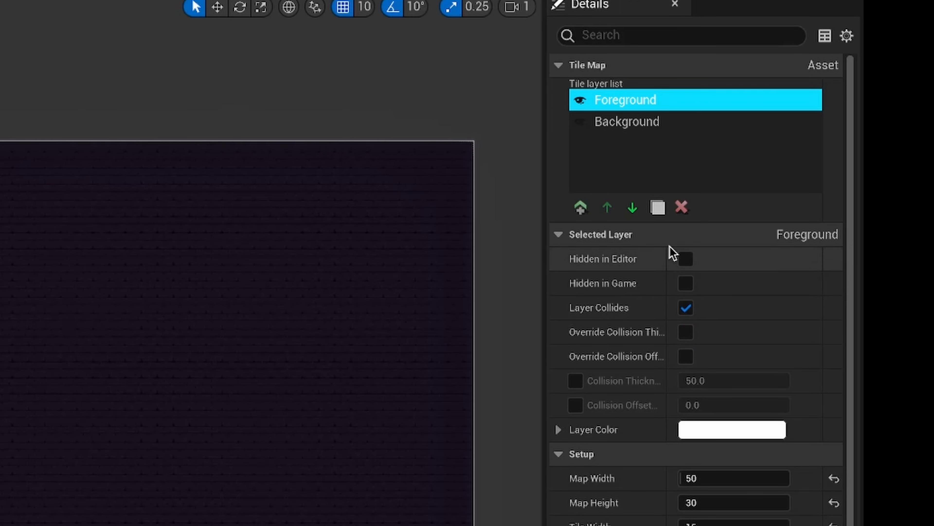
{"action": "left_click", "coordinate": [630, 122]}
{"action": "left_click", "coordinate": [647, 104]}
{"action": "left_click", "coordinate": [651, 124]}
{"action": "left_click", "coordinate": [651, 101]}
{"action": "left_click", "coordinate": [653, 121]}
{"action": "left_click", "coordinate": [656, 101]}
{"action": "left_click", "coordinate": [653, 127]}
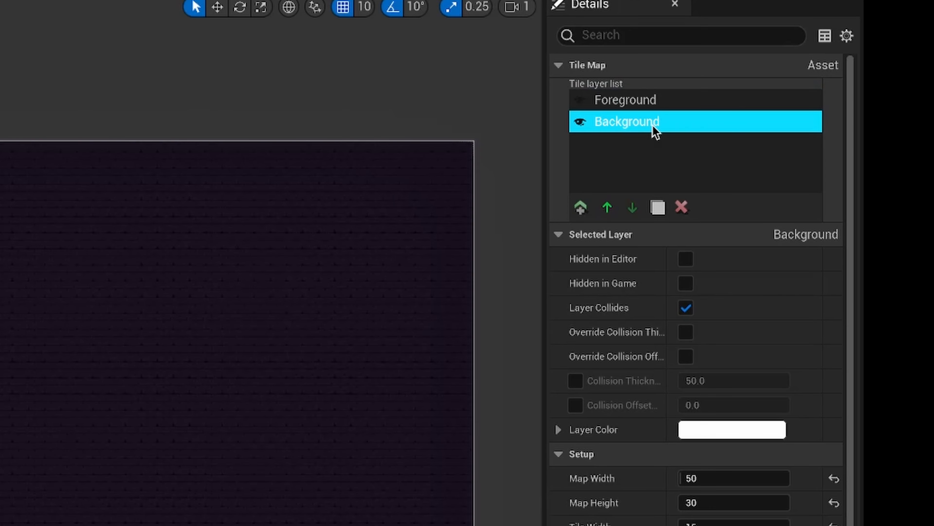
{"action": "left_click", "coordinate": [646, 100]}
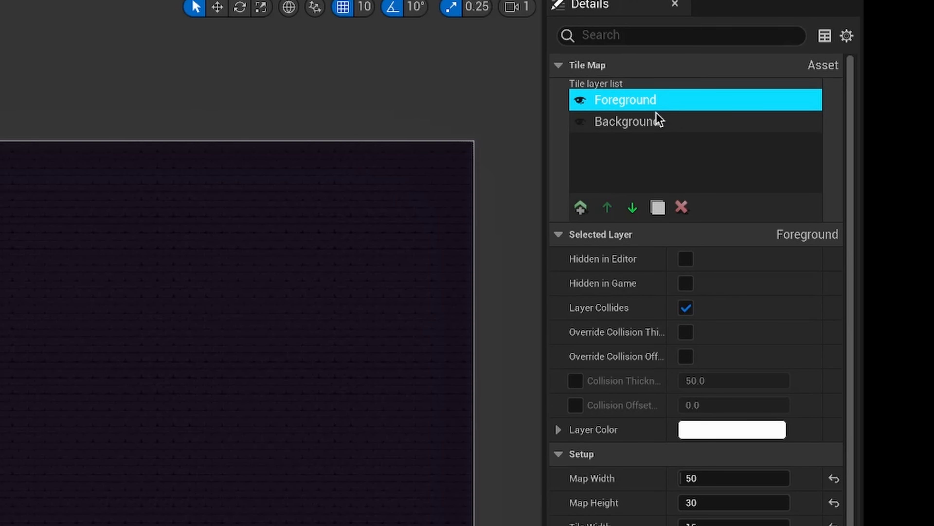
Step: Turn off Layer Collides for the Background layer and make Foreground the active layer
{"action": "left_click", "coordinate": [648, 125]}
{"action": "left_click", "coordinate": [685, 307]}
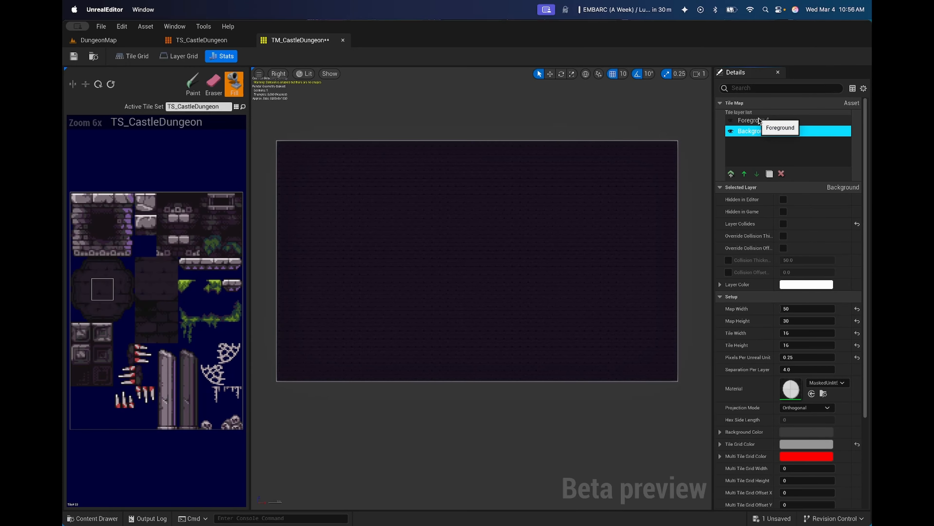
{"action": "left_click", "coordinate": [758, 120]}
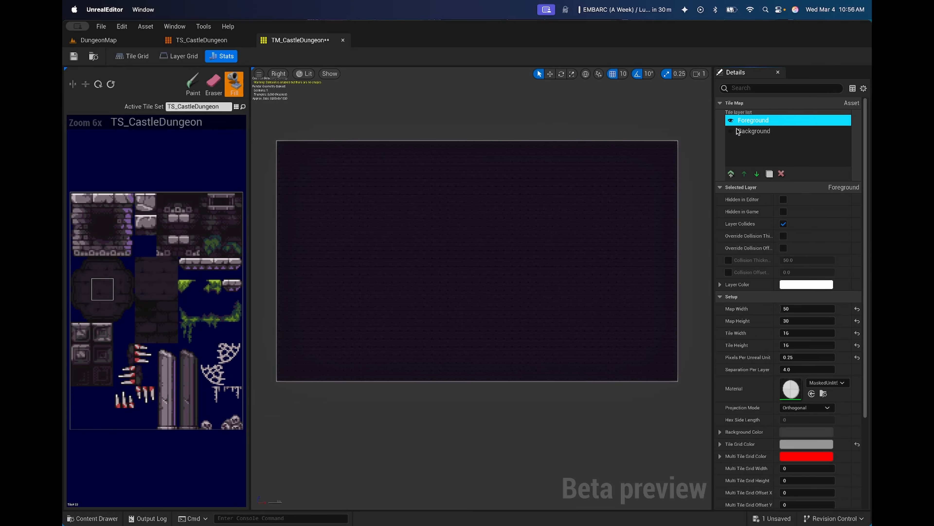
{"action": "scroll", "coordinate": [329, 259], "scroll_direction": "down", "scroll_amount": 1}
{"action": "scroll", "coordinate": [330, 263], "scroll_direction": "up", "scroll_amount": 3}
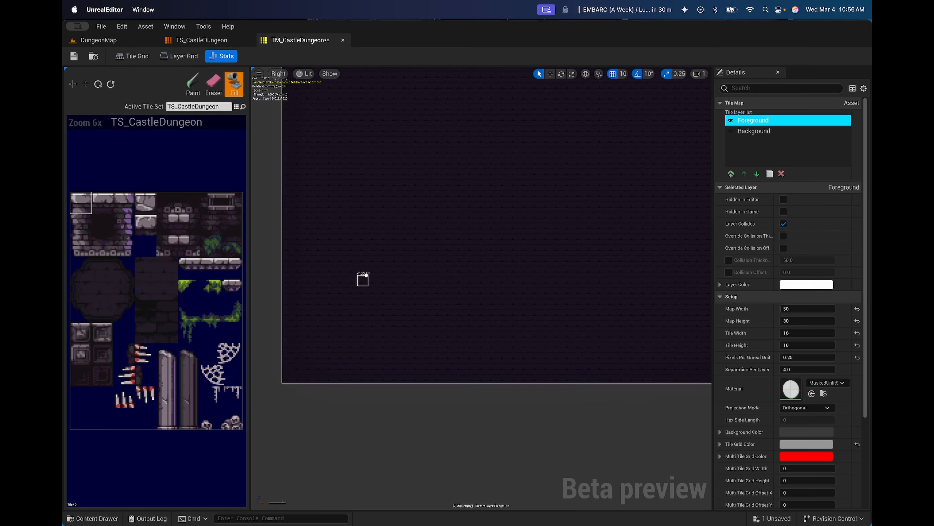
{"action": "scroll", "coordinate": [404, 324], "scroll_direction": "up", "scroll_amount": 2}
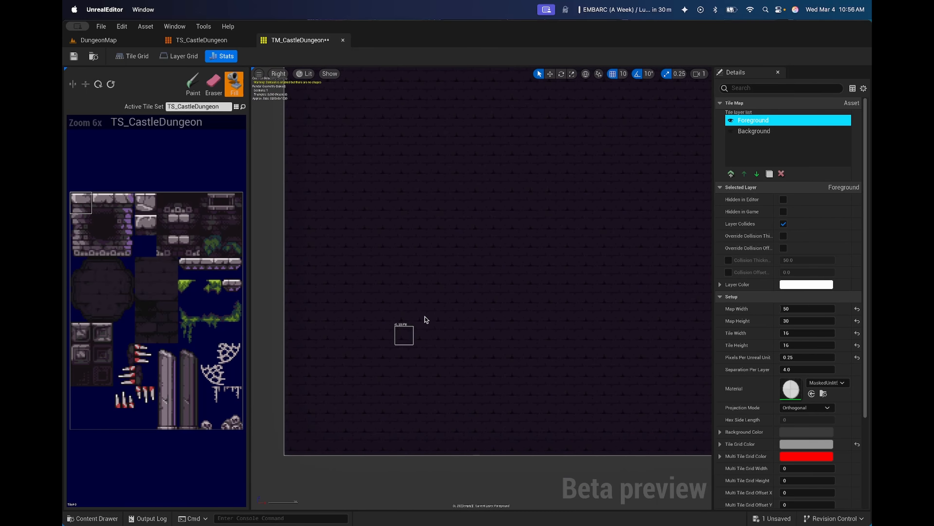
{"action": "left_click", "coordinate": [374, 336]}
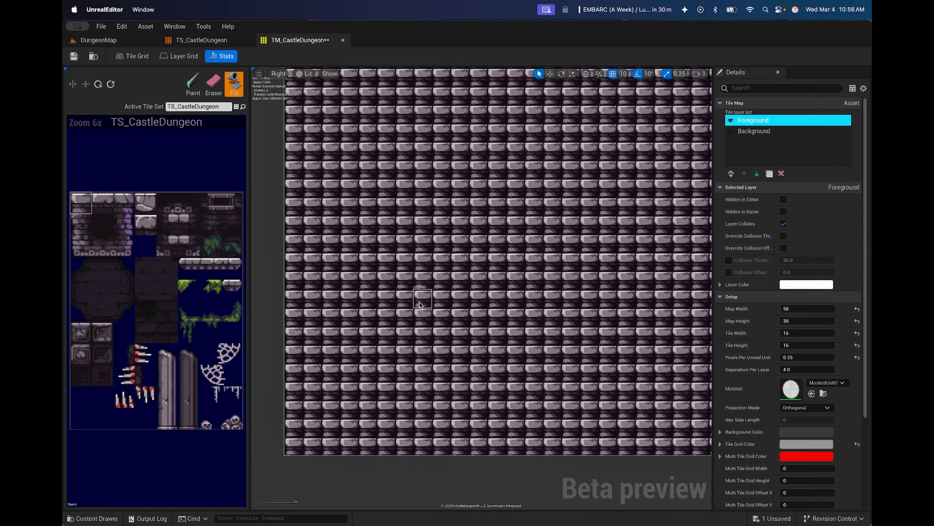
{"action": "key", "text": "super+z"}
Step: Paint a seven-tile-wide stone top edge near the map's lower left, using the left corner, middle and right corner tiles
{"action": "left_click", "coordinate": [193, 84]}
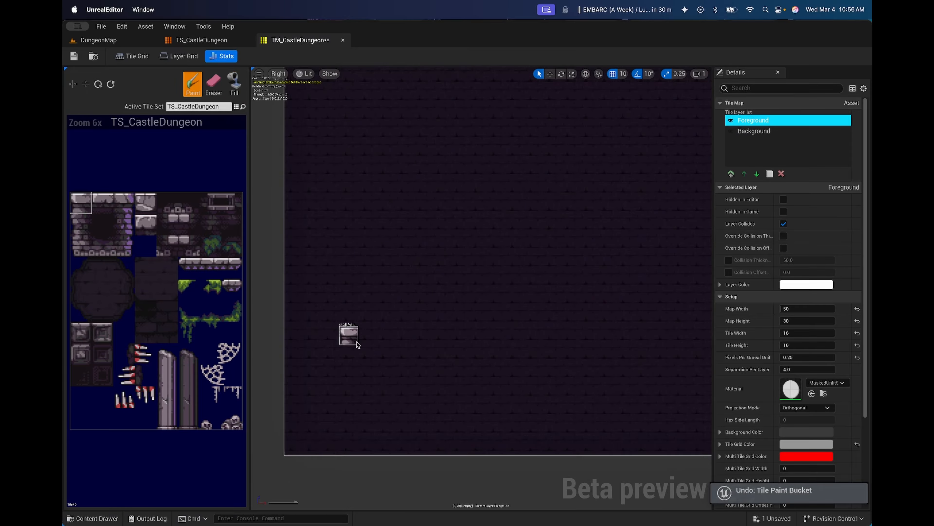
{"action": "left_click", "coordinate": [385, 342]}
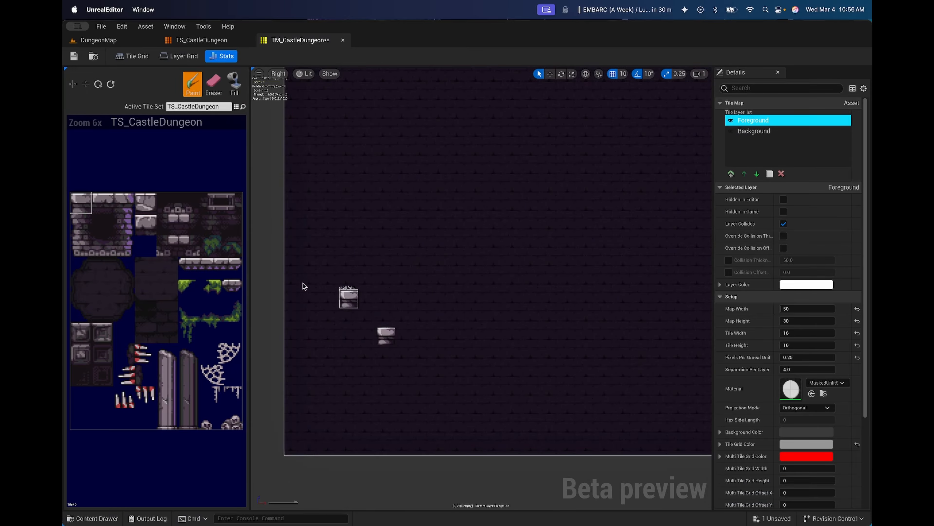
{"action": "left_click", "coordinate": [102, 202]}
{"action": "left_click_drag", "start_coordinate": [408, 342], "coordinate": [449, 327]}
{"action": "left_click", "coordinate": [131, 201]}
{"action": "left_click", "coordinate": [501, 335]}
Step: Paint the side wall tiles and dark interior below the stone top edge, down to the map's bottom border
{"action": "mouse_move", "coordinate": [575, 319]}
{"action": "right_mouse_down"}
{"action": "mouse_move", "coordinate": [536, 313]}
{"action": "mouse_move", "coordinate": [477, 326]}
{"action": "right_mouse_up"}
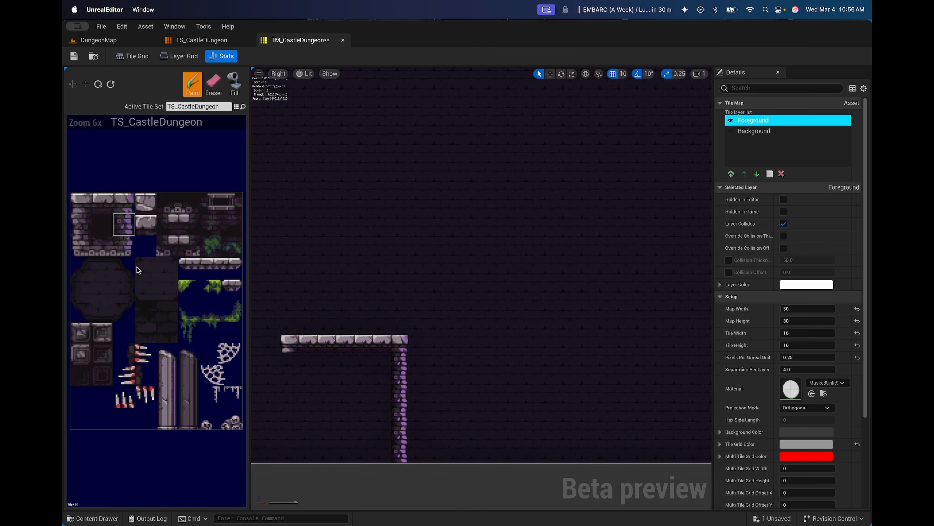
{"action": "left_click", "coordinate": [86, 230]}
{"action": "left_click_drag", "start_coordinate": [289, 359], "coordinate": [294, 451]}
{"action": "left_click", "coordinate": [102, 225]}
{"action": "mouse_move", "coordinate": [307, 361]}
{"action": "left_mouse_down"}
{"action": "mouse_move", "coordinate": [342, 365]}
{"action": "mouse_move", "coordinate": [328, 384]}
{"action": "mouse_move", "coordinate": [386, 408]}
{"action": "mouse_move", "coordinate": [304, 431]}
{"action": "mouse_move", "coordinate": [382, 453]}
{"action": "mouse_move", "coordinate": [342, 454]}
{"action": "left_mouse_up"}
{"action": "mouse_move", "coordinate": [494, 361]}
{"action": "right_mouse_down"}
{"action": "mouse_move", "coordinate": [528, 334]}
{"action": "mouse_move", "coordinate": [523, 323]}
{"action": "mouse_move", "coordinate": [495, 377]}
{"action": "mouse_move", "coordinate": [469, 362]}
{"action": "right_mouse_up"}
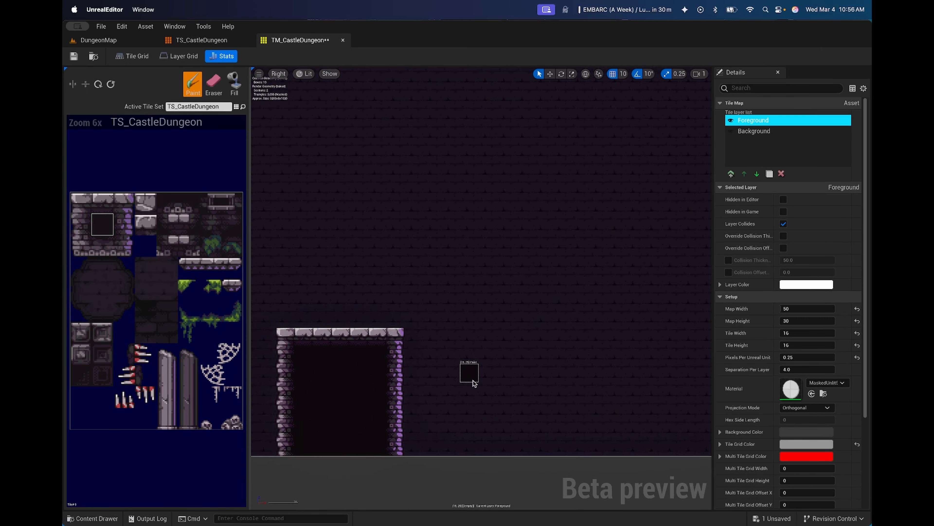
Step: Paint a thin floating ledge six tiles wide, up and to the right of the tall platform, with matching end tiles
{"action": "left_click", "coordinate": [190, 264]}
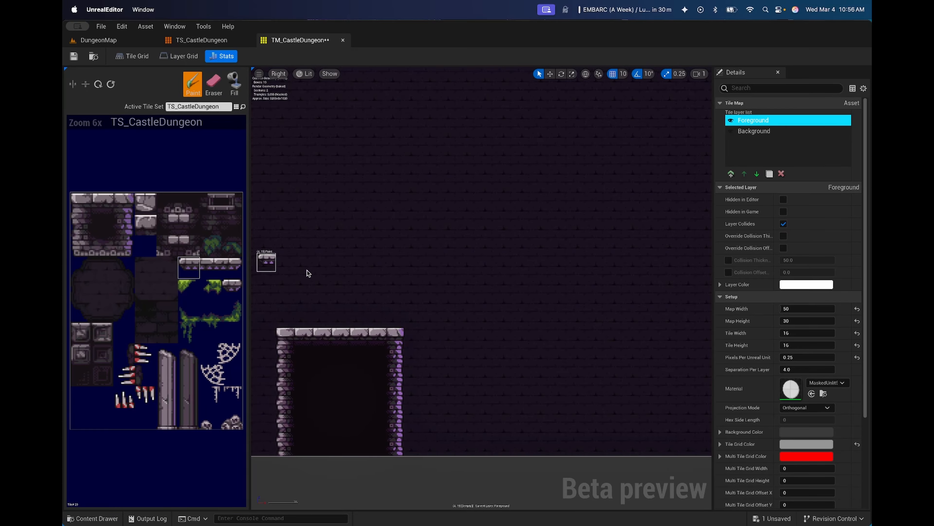
{"action": "left_click", "coordinate": [489, 279]}
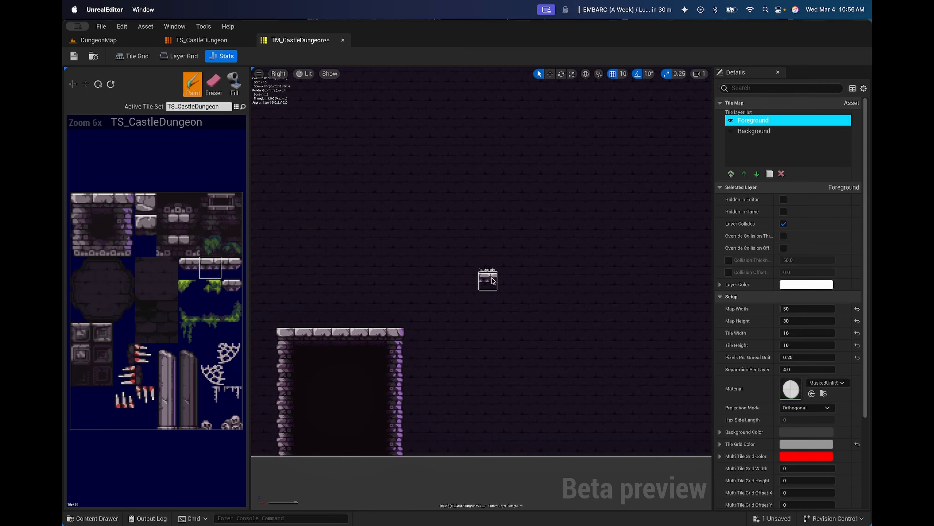
{"action": "left_click_drag", "start_coordinate": [448, 280], "coordinate": [502, 281]}
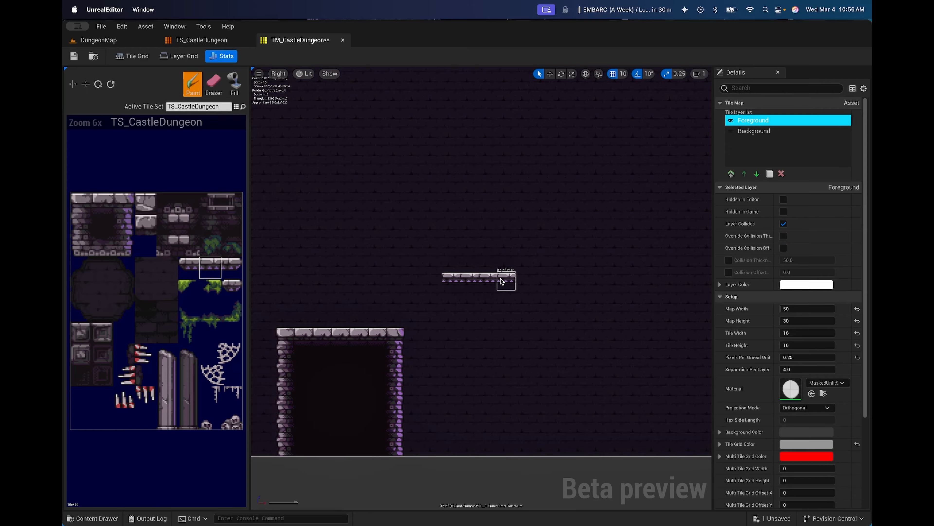
{"action": "left_click", "coordinate": [432, 278]}
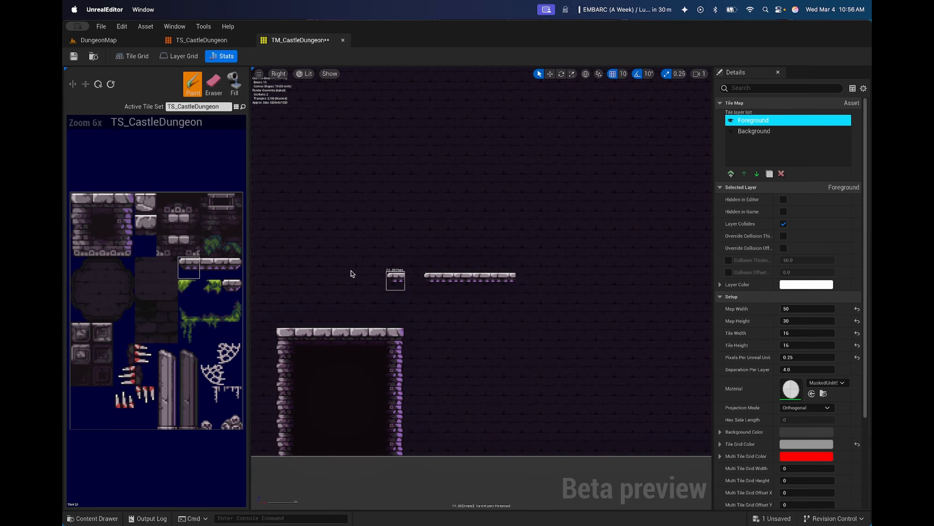
{"action": "left_click", "coordinate": [228, 268]}
{"action": "left_click", "coordinate": [524, 278]}
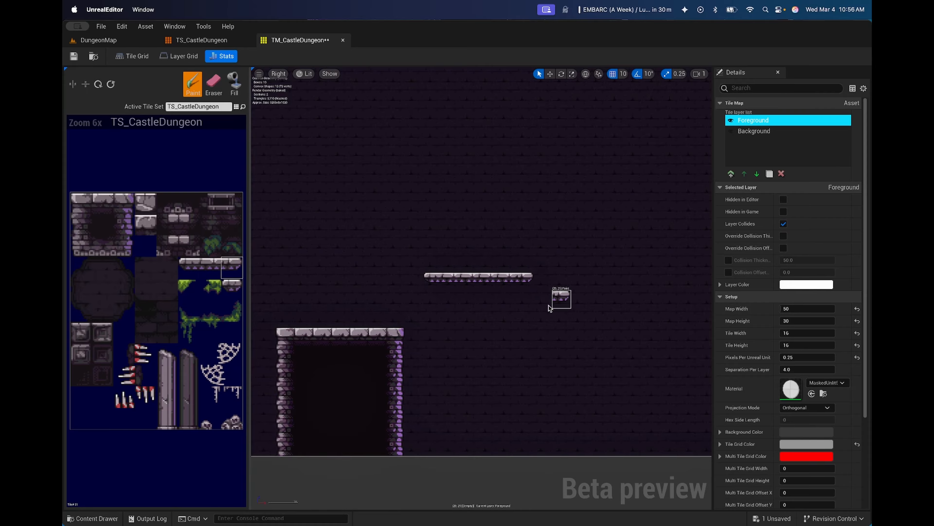
Step: Paint the five-tile stone top edge of a floating block to the right of the ledge, level with the tall platform's top
{"action": "mouse_move", "coordinate": [554, 265]}
{"action": "right_mouse_down"}
{"action": "mouse_move", "coordinate": [475, 283]}
{"action": "mouse_move", "coordinate": [423, 266]}
{"action": "mouse_move", "coordinate": [428, 253]}
{"action": "mouse_move", "coordinate": [460, 254]}
{"action": "right_mouse_up"}
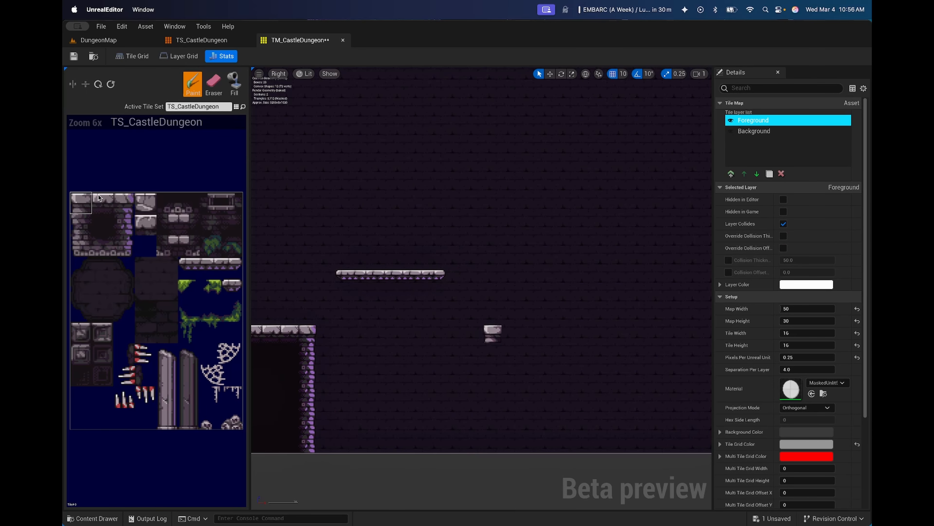
{"action": "left_click_drag", "start_coordinate": [510, 334], "coordinate": [547, 335]}
{"action": "left_click", "coordinate": [124, 203]}
{"action": "left_click", "coordinate": [566, 334]}
Step: Paint the floating block's left wall and bottom edge with corner tiles, and erase the stray tile beyond its lower right corner
{"action": "left_click", "coordinate": [82, 224]}
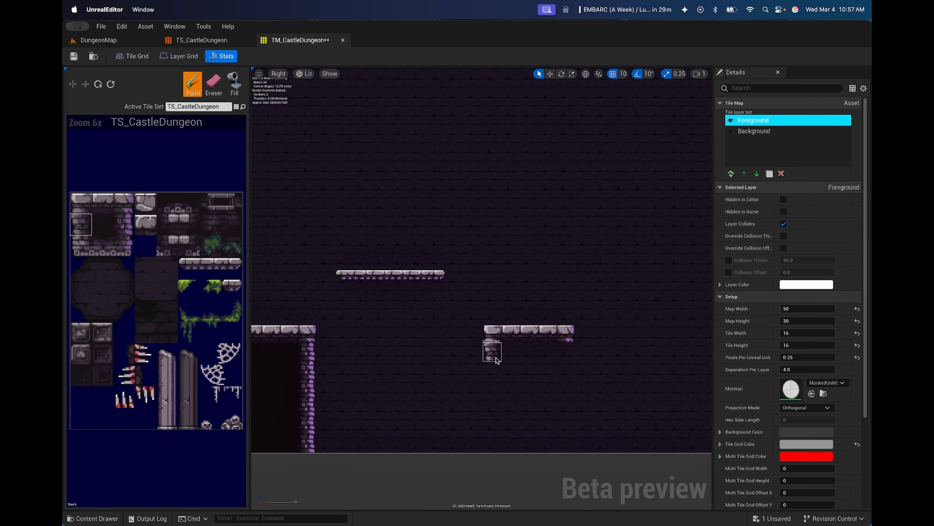
{"action": "mouse_move", "coordinate": [493, 352]}
{"action": "left_mouse_down"}
{"action": "mouse_move", "coordinate": [493, 370]}
{"action": "mouse_move", "coordinate": [565, 389]}
{"action": "mouse_move", "coordinate": [566, 353]}
{"action": "left_mouse_up"}
{"action": "left_click", "coordinate": [88, 252]}
{"action": "left_click", "coordinate": [493, 388]}
{"action": "left_click", "coordinate": [103, 247]}
{"action": "left_click", "coordinate": [123, 247]}
{"action": "left_click", "coordinate": [584, 391]}
{"action": "left_click", "coordinate": [214, 85]}
{"action": "left_click", "coordinate": [585, 389]}
Step: Finish the floating block's right wall and fill its interior with the dark center tile
{"action": "left_click", "coordinate": [124, 225]}
{"action": "left_click", "coordinate": [103, 225]}
{"action": "left_click", "coordinate": [237, 84]}
{"action": "left_click", "coordinate": [531, 360]}
{"action": "left_click", "coordinate": [193, 87]}
Step: Save the tile map and return to the DungeonMap level
{"action": "mouse_move", "coordinate": [491, 333]}
{"action": "right_mouse_down"}
{"action": "mouse_move", "coordinate": [621, 322]}
{"action": "mouse_move", "coordinate": [593, 328]}
{"action": "right_mouse_up"}
{"action": "left_click", "coordinate": [78, 59]}
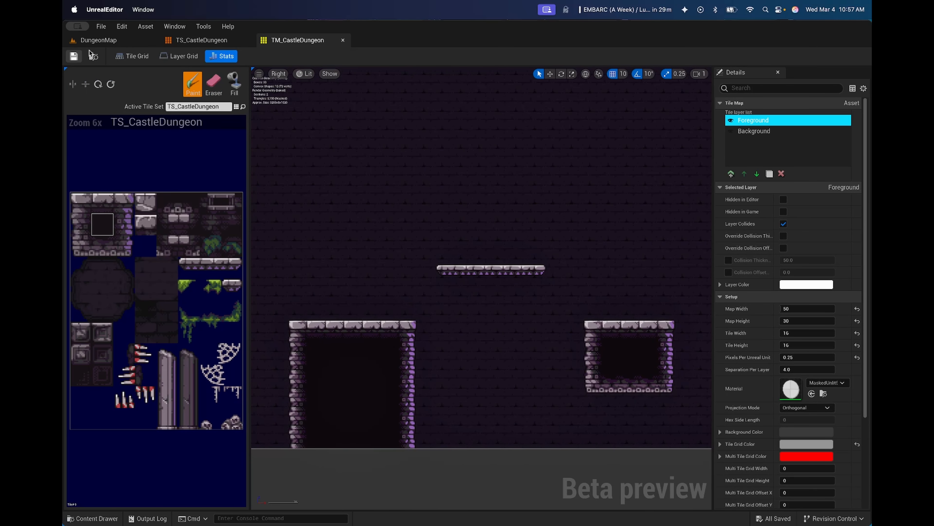
{"action": "left_click", "coordinate": [99, 41]}
{"action": "right_click_drag", "start_coordinate": [495, 305], "coordinate": [611, 261]}
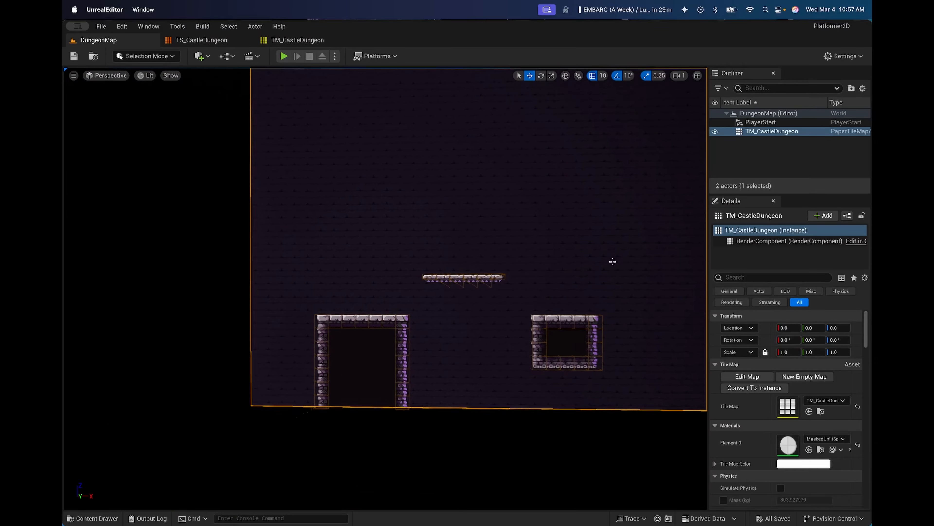
Step: Move the PlayerStart just above the tall platform, to about X 480 and Z -1330
{"action": "left_click", "coordinate": [761, 123]}
{"action": "right_click_drag", "start_coordinate": [272, 265], "coordinate": [274, 191]}
{"action": "left_click_drag", "start_coordinate": [302, 209], "coordinate": [381, 213]}
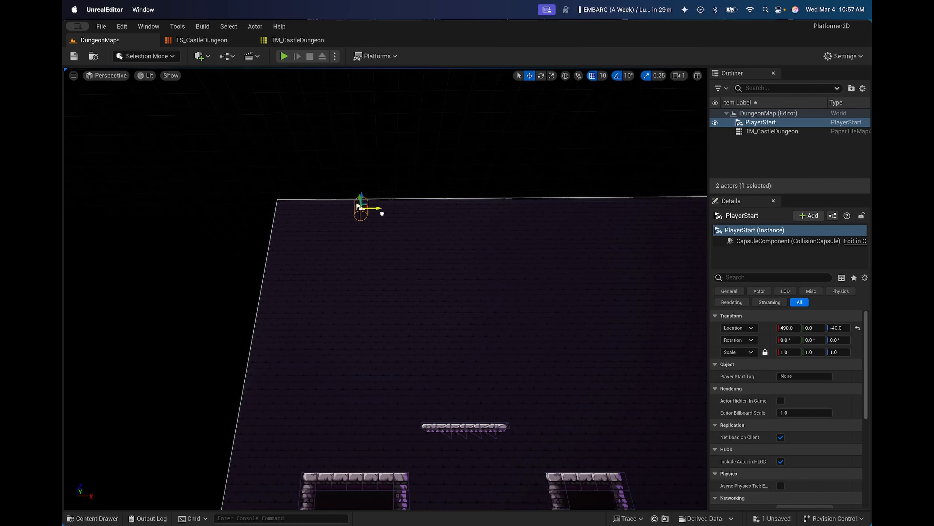
{"action": "left_click_drag", "start_coordinate": [359, 316], "coordinate": [357, 415]}
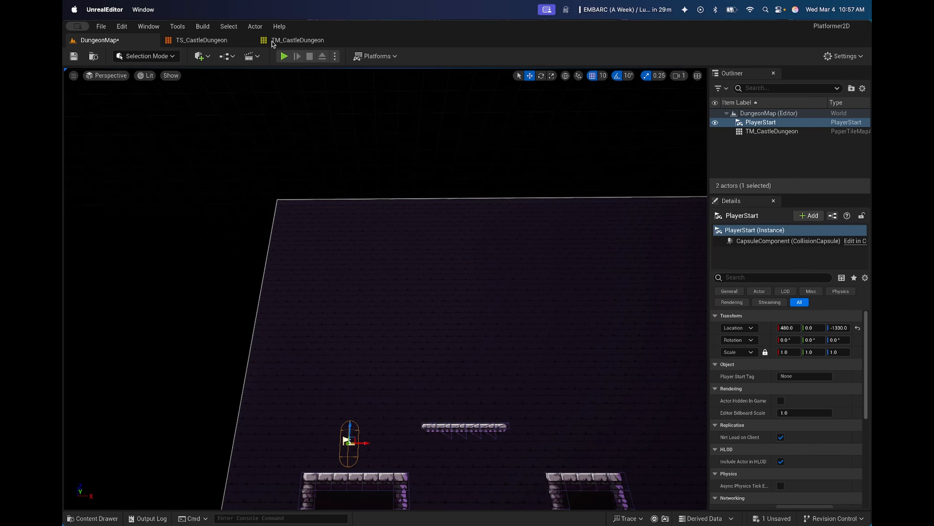
Step: Play-test the level by running back and forth on the tall platform and jumping off it, and end the session
{"action": "left_click", "coordinate": [284, 56]}
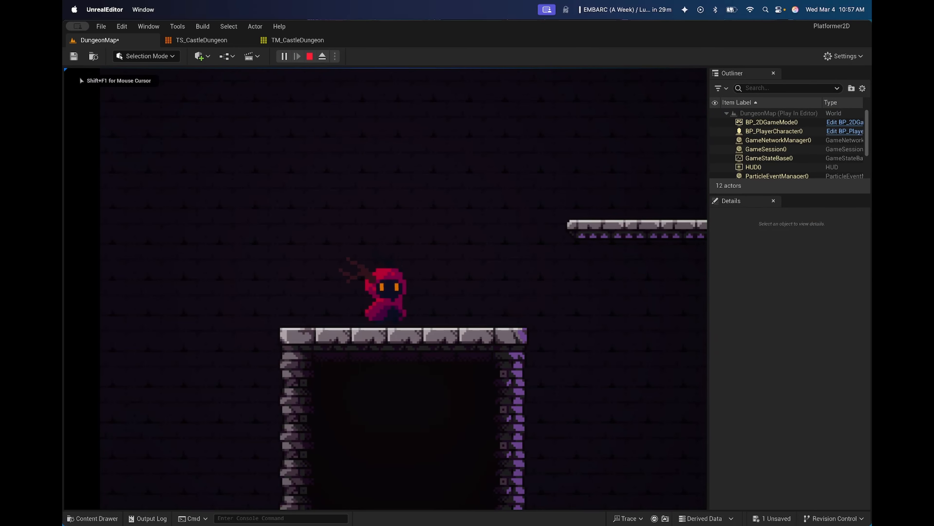
{"action": "key", "text": "d"}
{"action": "key", "text": "a"}
{"action": "key", "text": "d"}
{"action": "key", "text": "a"}
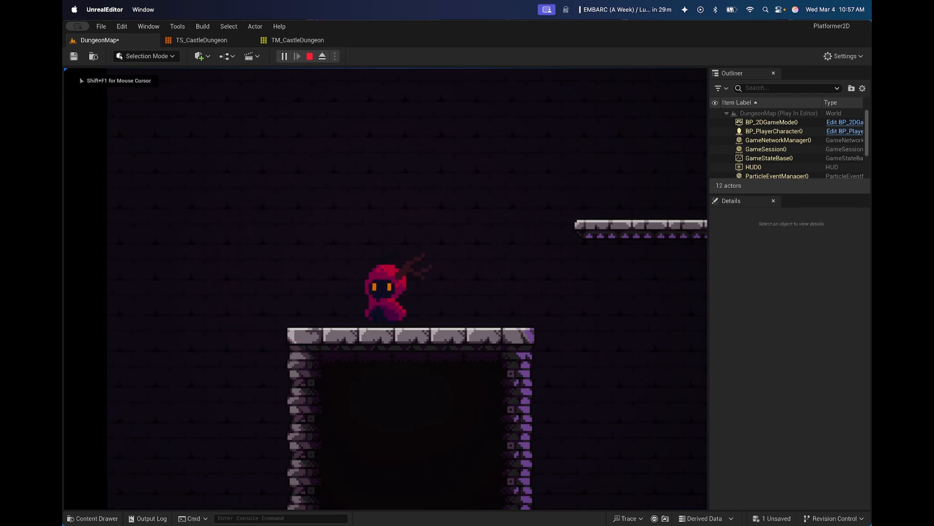
{"action": "key", "text": "d"}
{"action": "key", "text": "a"}
{"action": "key", "text": "d"}
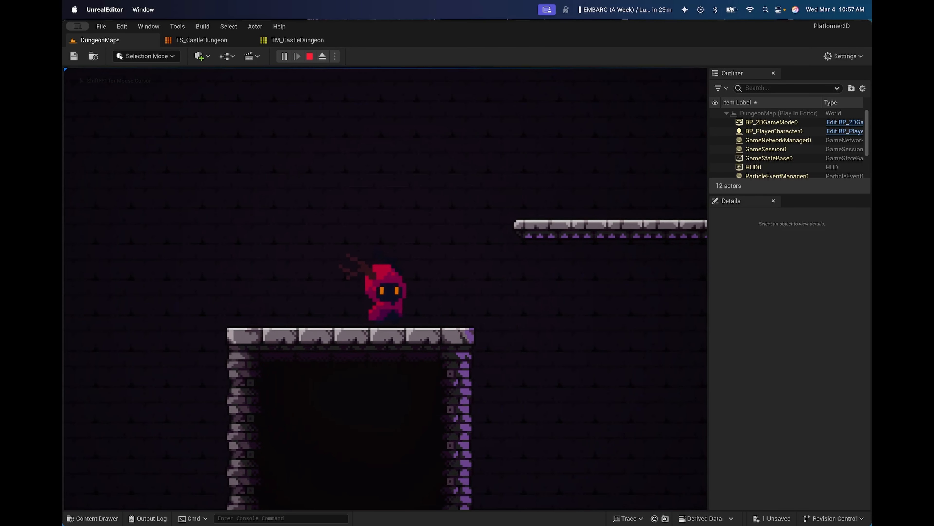
{"action": "key", "text": "a"}
{"action": "key", "text": "d"}
{"action": "key", "text": "space"}
{"action": "key", "text": "space"}
{"action": "key", "text": "a"}
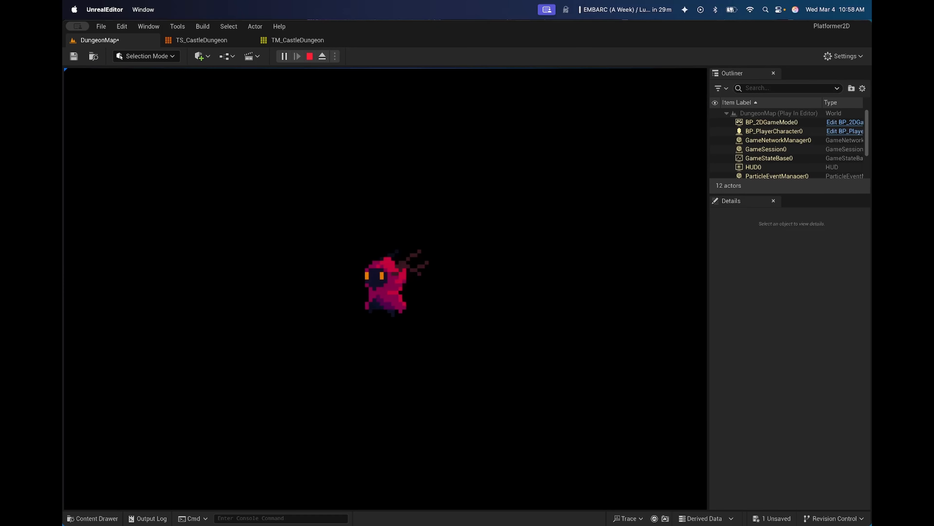
{"action": "key", "text": "Escape"}
Step: Play-test the level by running toward the far side and jumping, and end the session
{"action": "left_click", "coordinate": [285, 59]}
{"action": "left_click", "coordinate": [406, 265]}
{"action": "key", "text": "d"}
{"action": "key", "text": "space"}
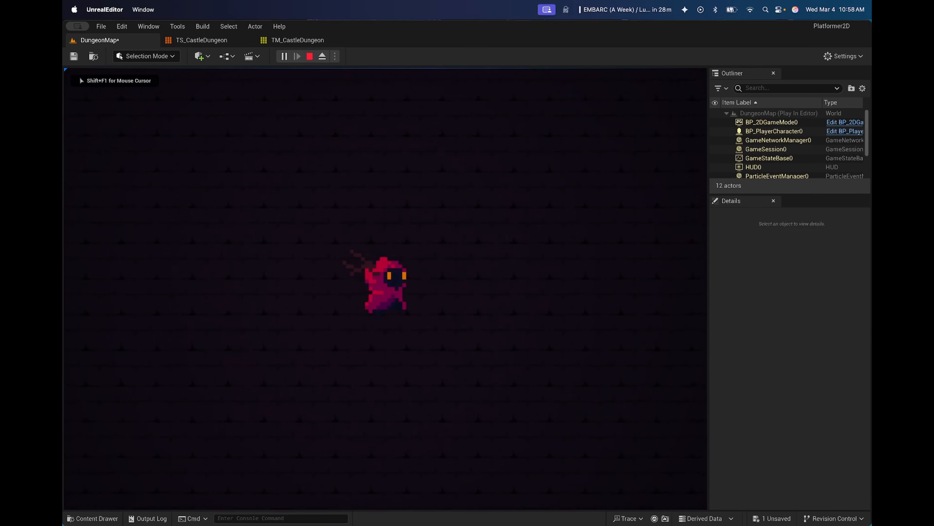
{"action": "key", "text": "Escape"}
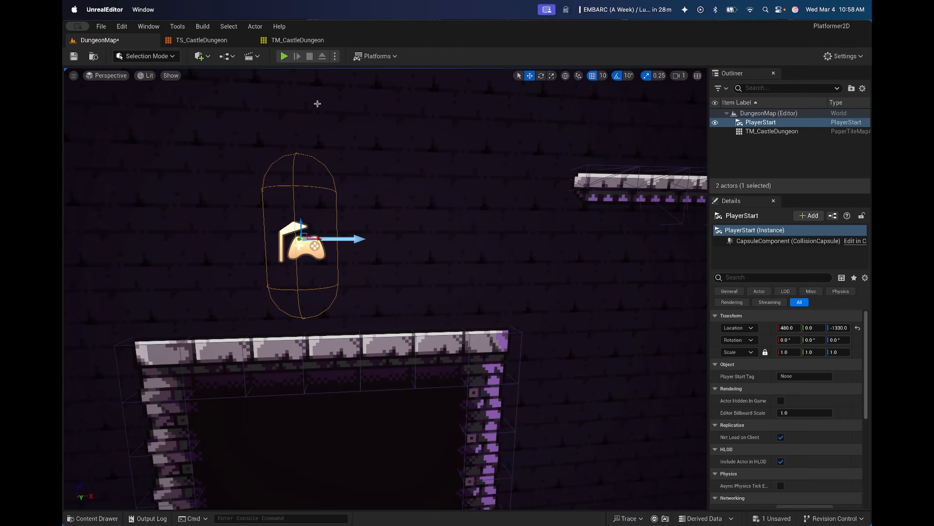
Step: Restart the play-test, run back and forth on top of the tall platform, and end the session
{"action": "left_click", "coordinate": [285, 57]}
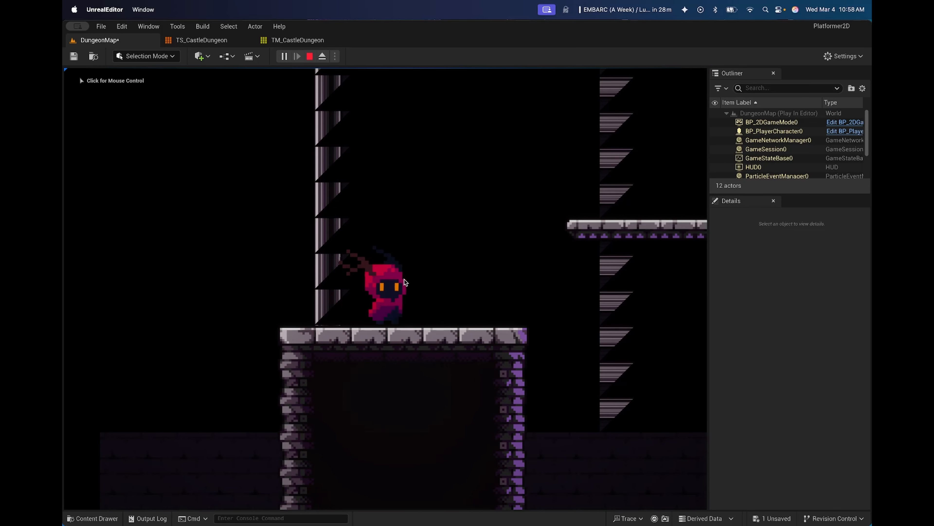
{"action": "key", "text": "Escape"}
{"action": "left_click", "coordinate": [285, 57]}
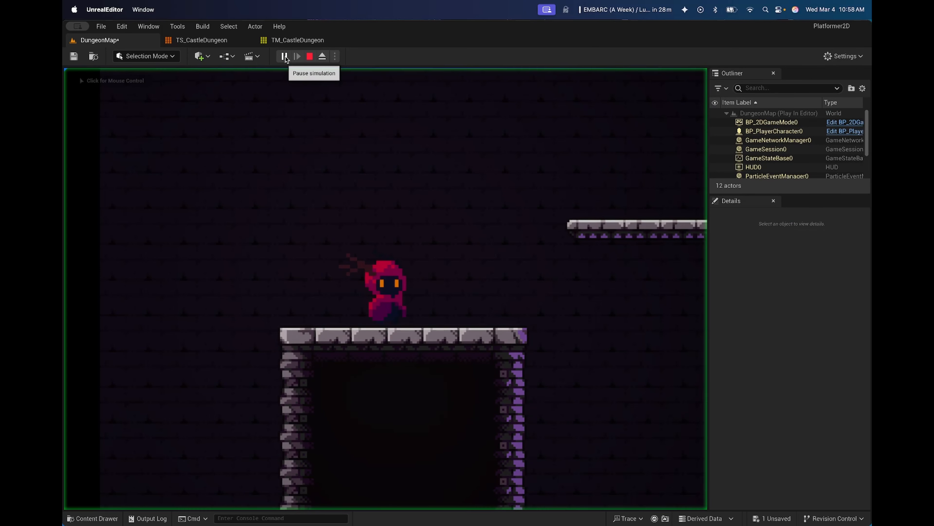
{"action": "left_click", "coordinate": [143, 318]}
{"action": "key", "text": "a"}
{"action": "key", "text": "d"}
{"action": "key", "text": "a"}
{"action": "key", "text": "d"}
{"action": "key", "text": "a"}
{"action": "key", "text": "d"}
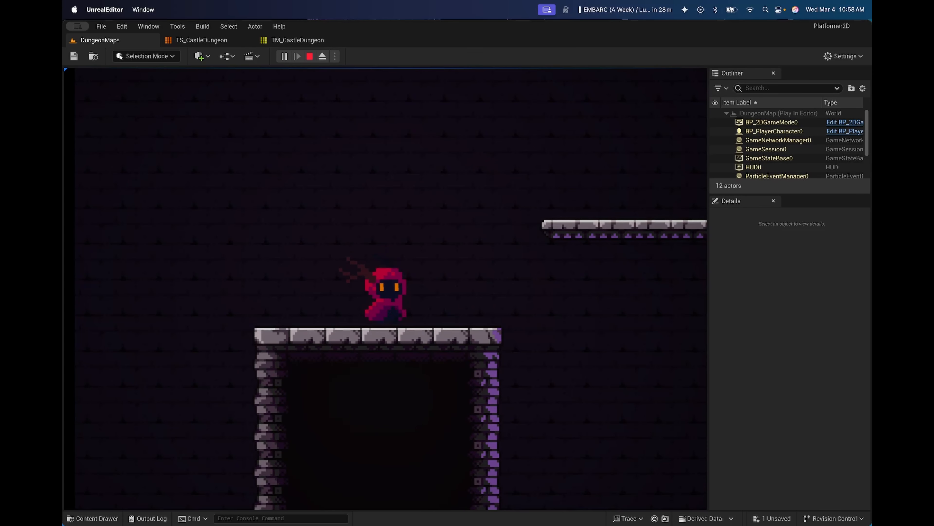
{"action": "key", "text": "Escape"}
Step: Compare the map's left edge in the tile map with how it appears at the start of a brief play session
{"action": "left_click", "coordinate": [297, 40]}
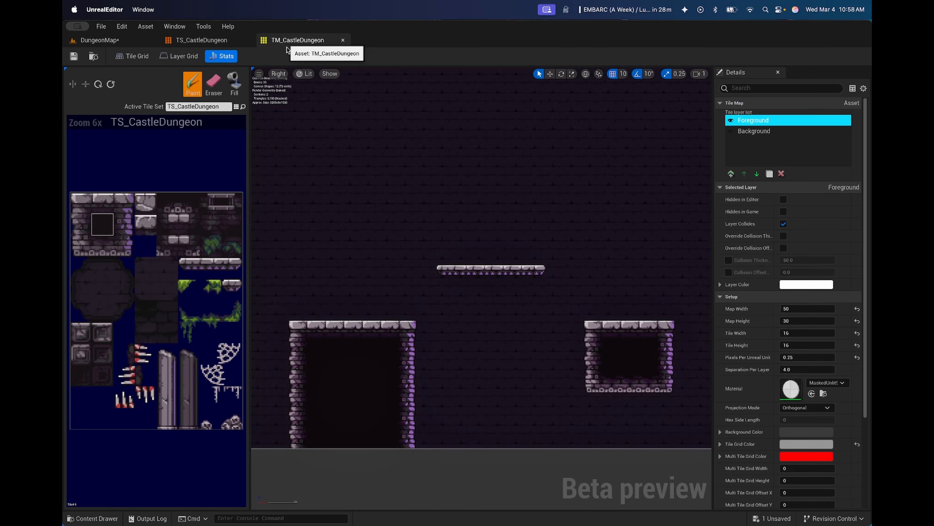
{"action": "right_click_drag", "start_coordinate": [337, 350], "coordinate": [423, 353]}
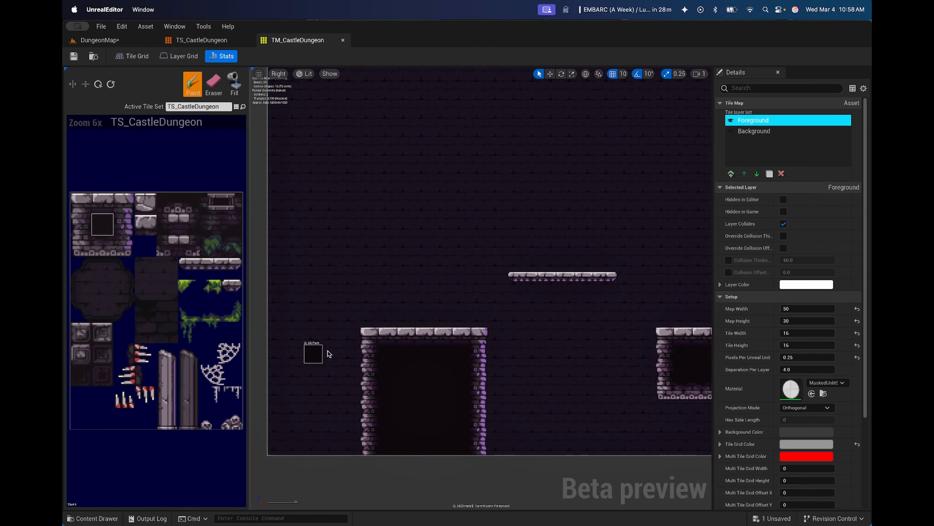
{"action": "left_click", "coordinate": [121, 38]}
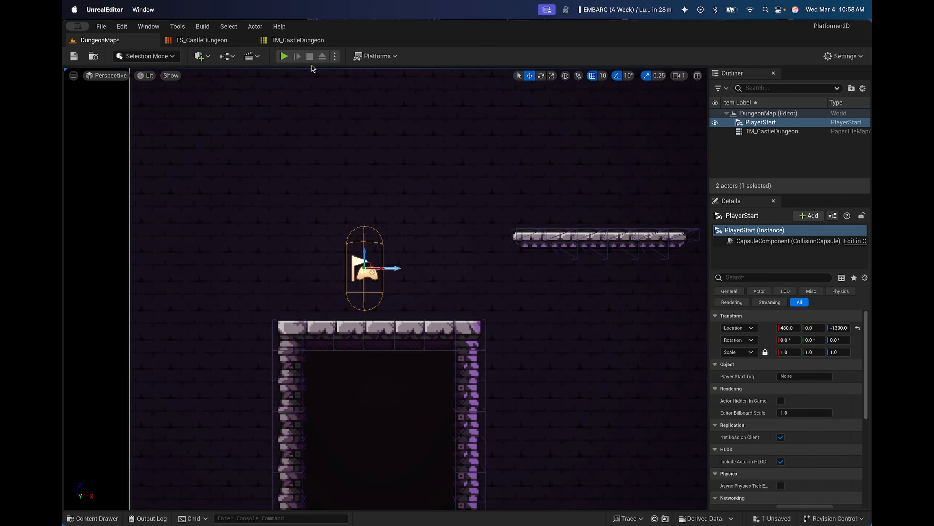
{"action": "left_click", "coordinate": [290, 56]}
{"action": "left_click", "coordinate": [342, 155]}
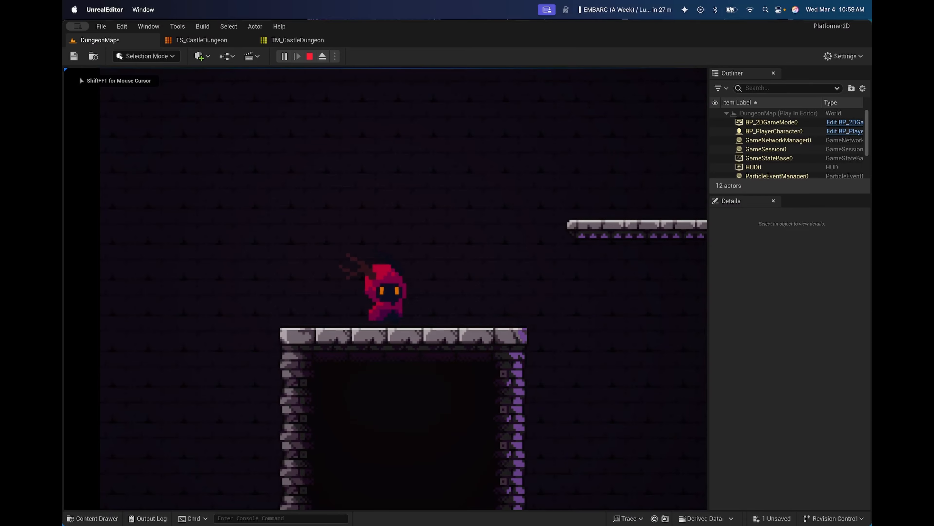
{"action": "key", "text": "shift+F1"}
{"action": "left_click", "coordinate": [309, 56]}
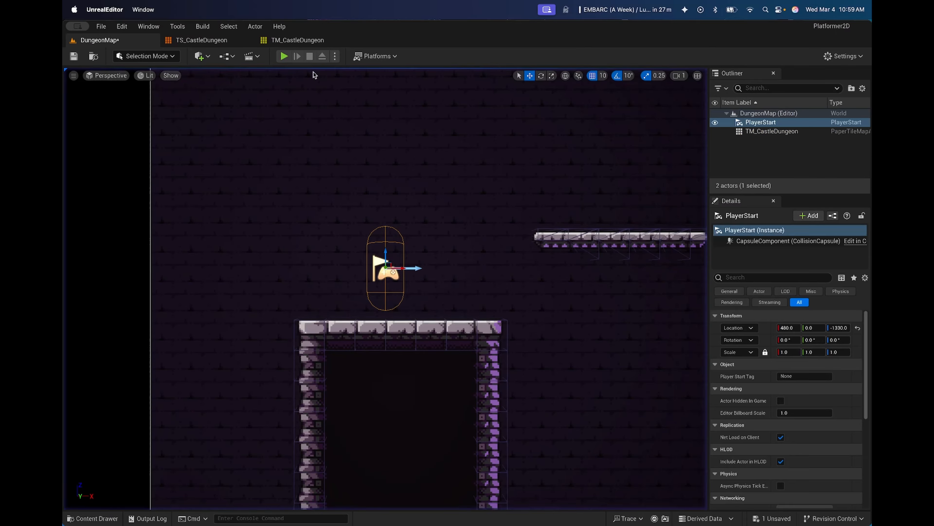
Step: Erase the tall platform's left side and build a purple-edged brick wall rising from the ledge, with a stone tile at the corner
{"action": "left_click", "coordinate": [298, 40]}
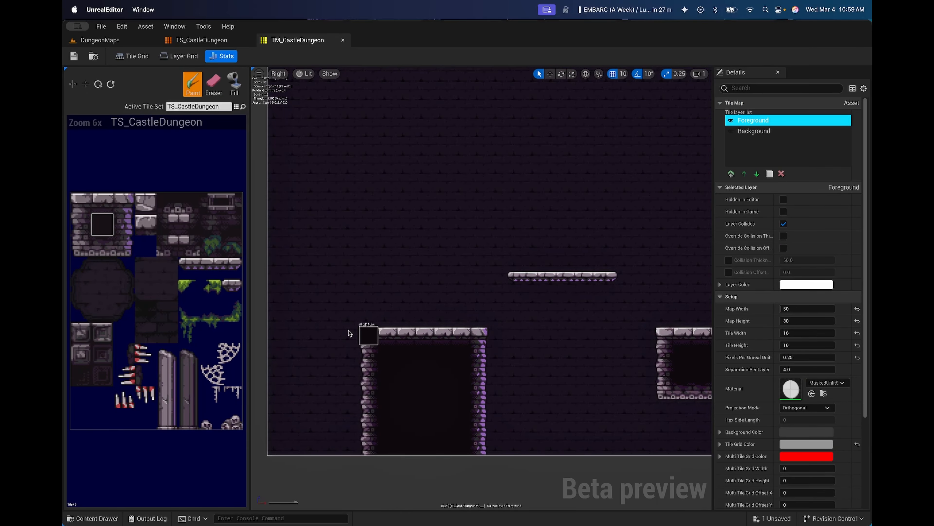
{"action": "right_click_drag", "start_coordinate": [344, 333], "coordinate": [409, 329]}
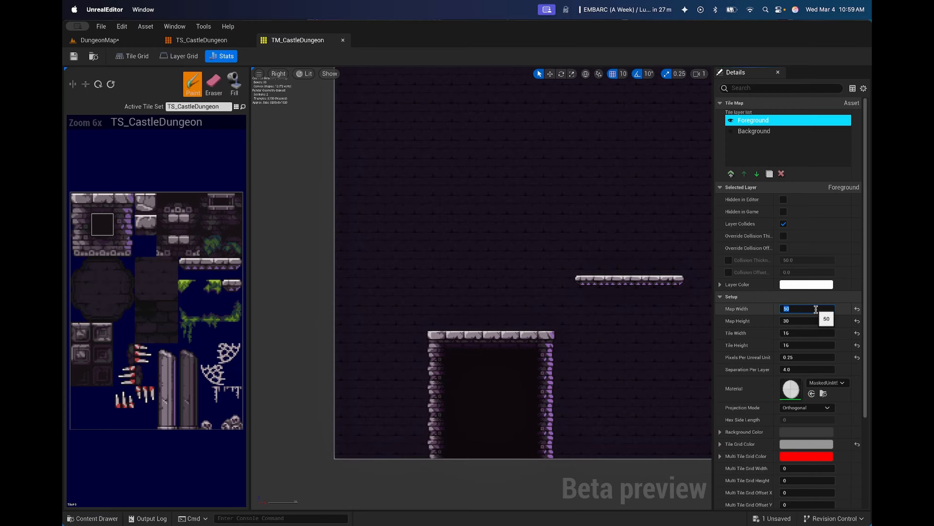
{"action": "scroll", "coordinate": [465, 286], "scroll_direction": "down", "scroll_amount": 2}
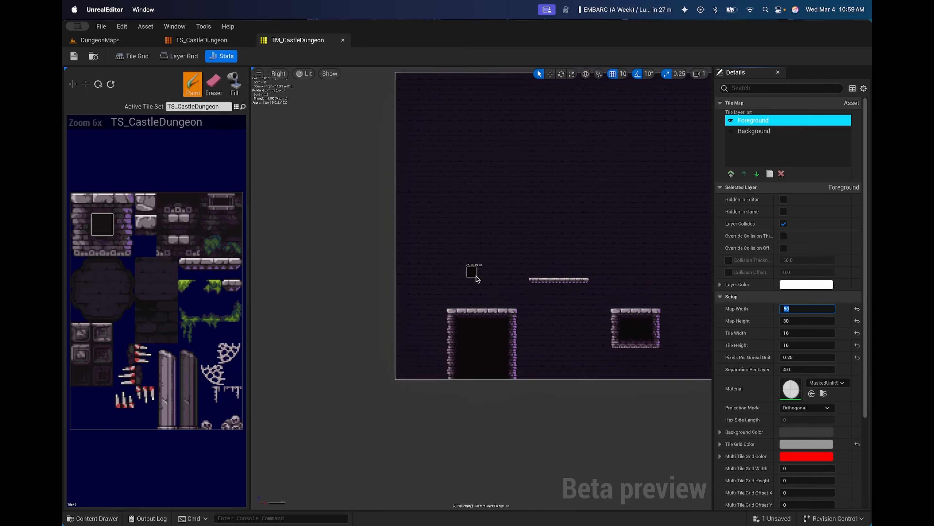
{"action": "scroll", "coordinate": [467, 280], "scroll_direction": "up", "scroll_amount": 2}
{"action": "right_click_drag", "start_coordinate": [495, 291], "coordinate": [349, 279]}
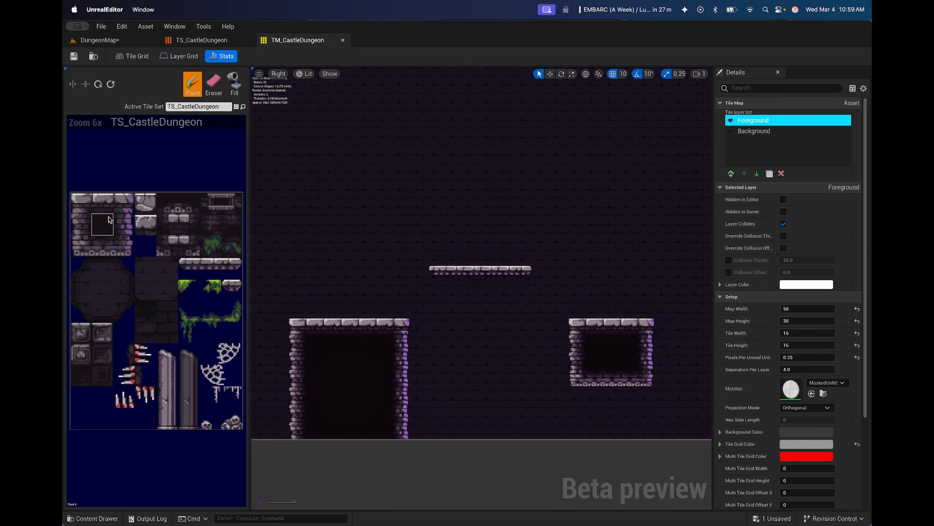
{"action": "left_click", "coordinate": [208, 85]}
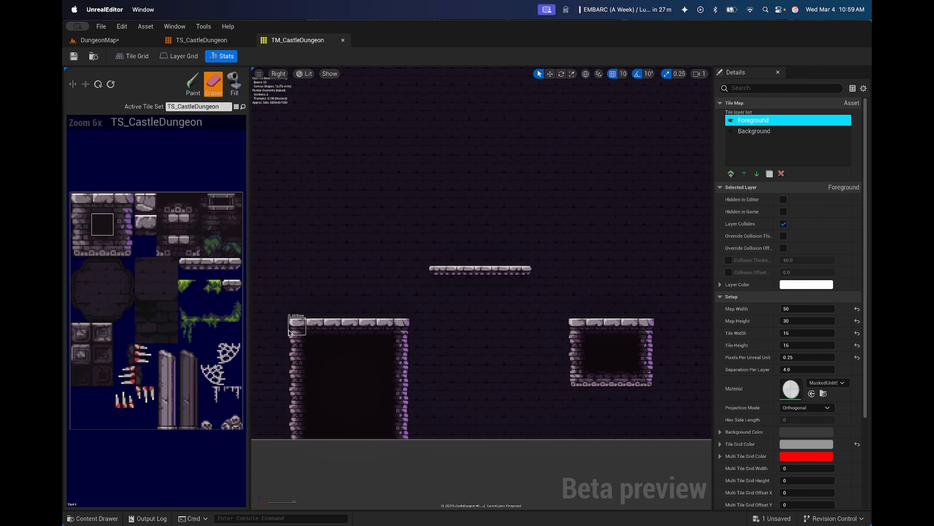
{"action": "mouse_move", "coordinate": [331, 370]}
{"action": "left_mouse_down"}
{"action": "mouse_move", "coordinate": [310, 339]}
{"action": "mouse_move", "coordinate": [297, 433]}
{"action": "left_mouse_up"}
{"action": "left_click", "coordinate": [130, 220]}
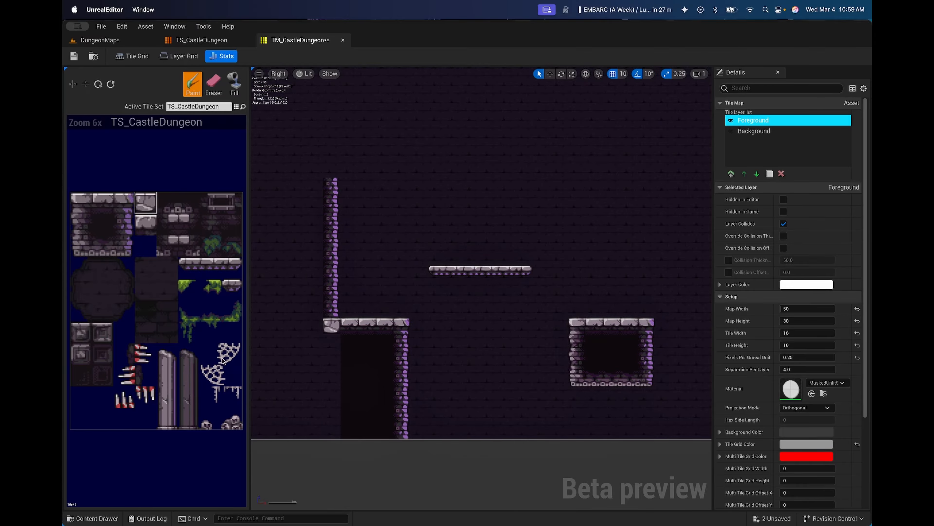
Step: Paint the area behind the new wall and beneath the ledge with the dark center tile
{"action": "left_click", "coordinate": [103, 230]}
{"action": "mouse_move", "coordinate": [334, 343]}
{"action": "left_mouse_down"}
{"action": "mouse_move", "coordinate": [259, 343]}
{"action": "mouse_move", "coordinate": [331, 420]}
{"action": "mouse_move", "coordinate": [287, 429]}
{"action": "left_mouse_up"}
{"action": "left_click_drag", "start_coordinate": [311, 324], "coordinate": [301, 263]}
{"action": "mouse_move", "coordinate": [280, 168]}
{"action": "left_mouse_down"}
{"action": "mouse_move", "coordinate": [261, 217]}
{"action": "mouse_move", "coordinate": [274, 324]}
{"action": "left_mouse_up"}
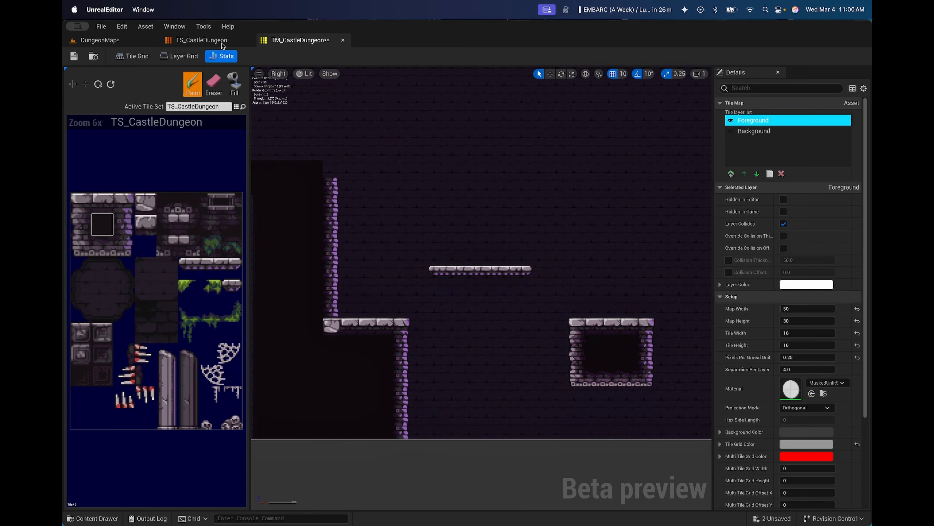
Step: Save the tile map and move the PlayerStart in DungeonMap away from the wall to X 570
{"action": "left_click", "coordinate": [74, 55]}
{"action": "left_click", "coordinate": [99, 39]}
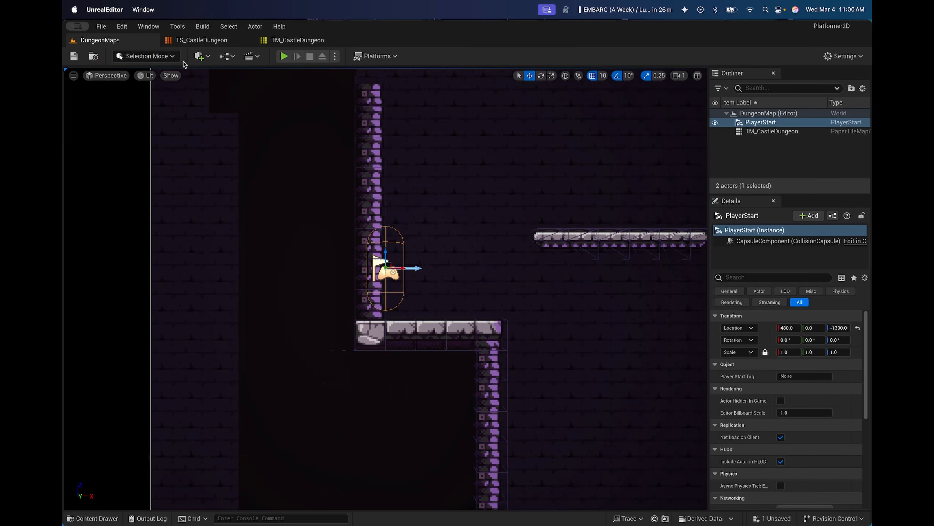
{"action": "left_click_drag", "start_coordinate": [400, 273], "coordinate": [441, 272]}
Step: Play-test the level by running between the wall and the ledge, jumping onto the thin floating platform, and ending the session
{"action": "left_click", "coordinate": [284, 56]}
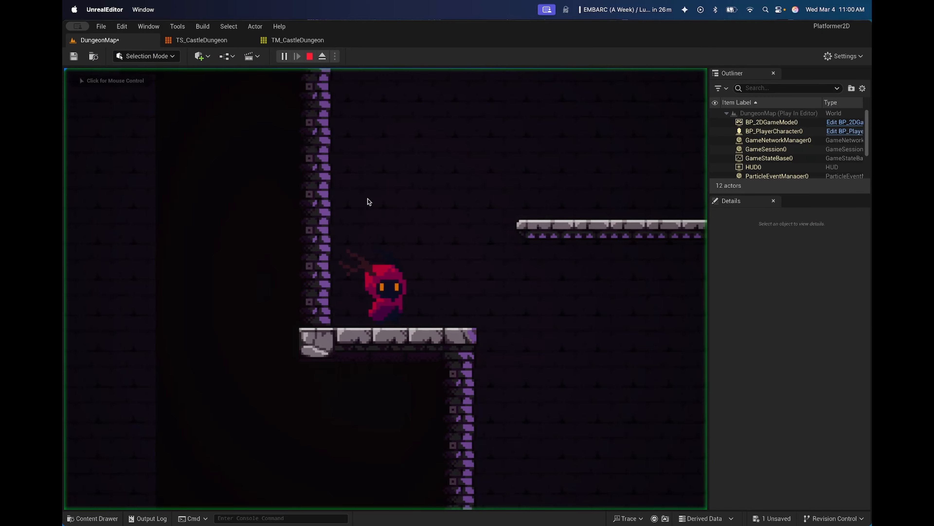
{"action": "key", "text": "d"}
{"action": "key", "text": "a"}
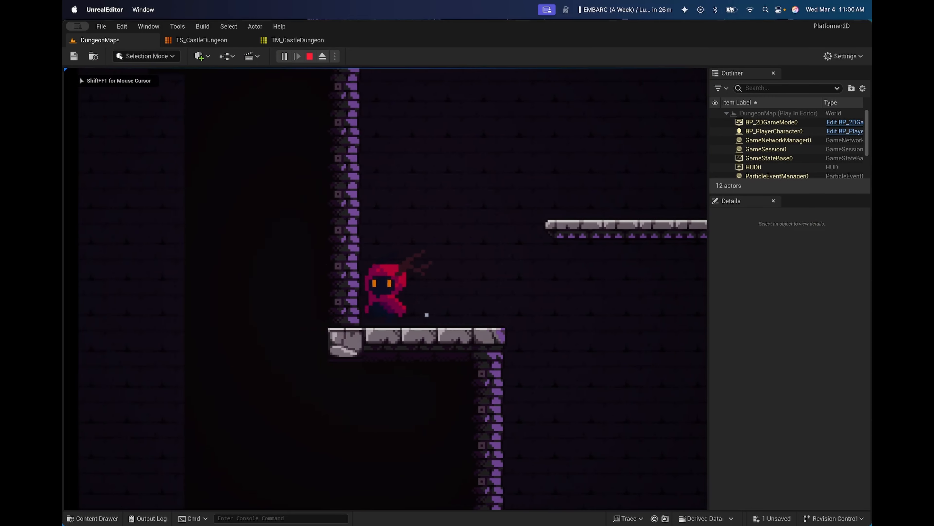
{"action": "key", "text": "d"}
{"action": "key", "text": "a"}
{"action": "key", "text": "d"}
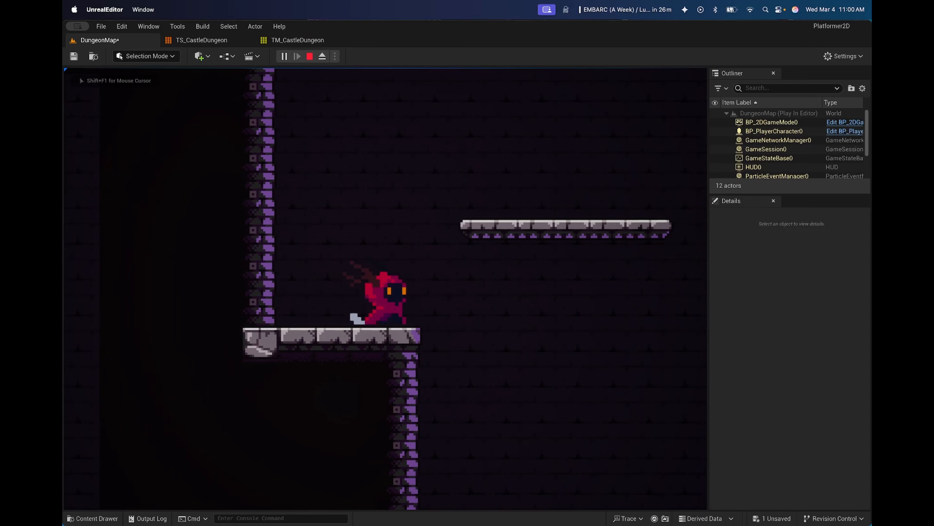
{"action": "key", "text": "space"}
{"action": "key", "text": "d"}
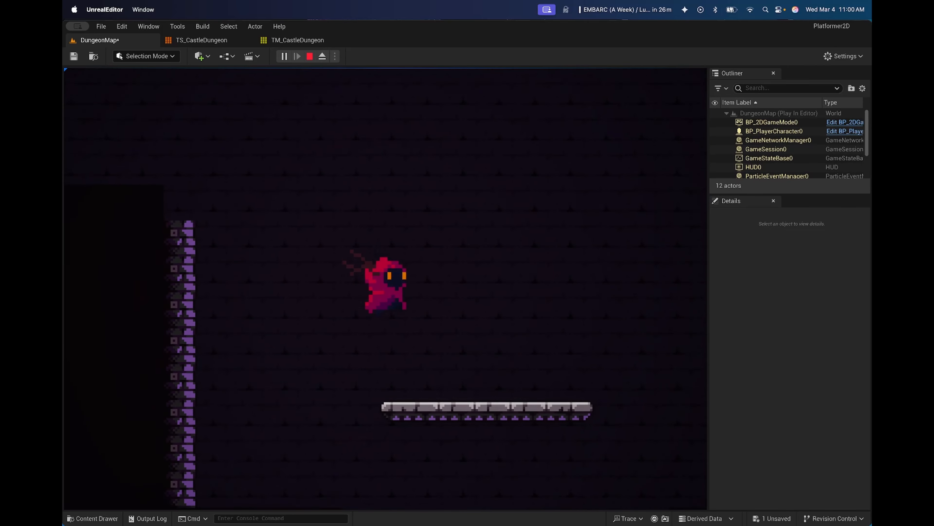
{"action": "key", "text": "a"}
{"action": "key", "text": "d"}
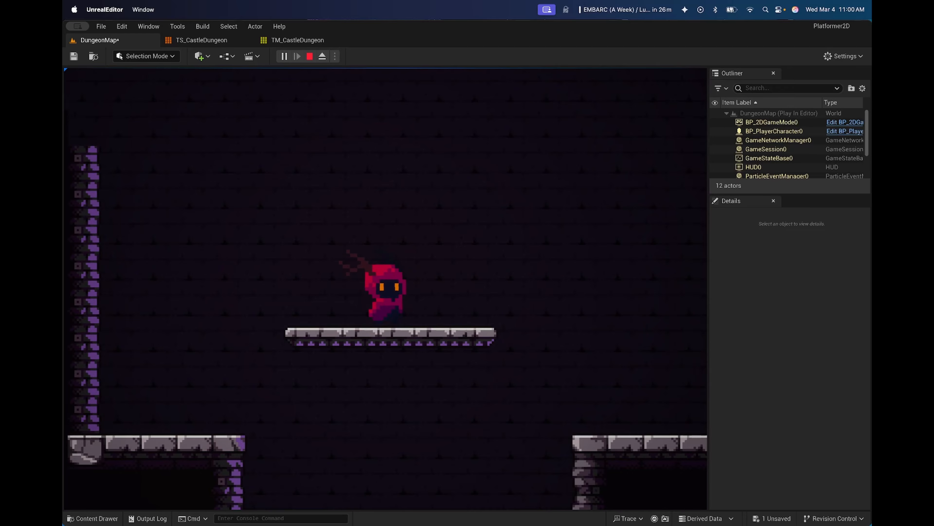
{"action": "key", "text": "Escape"}
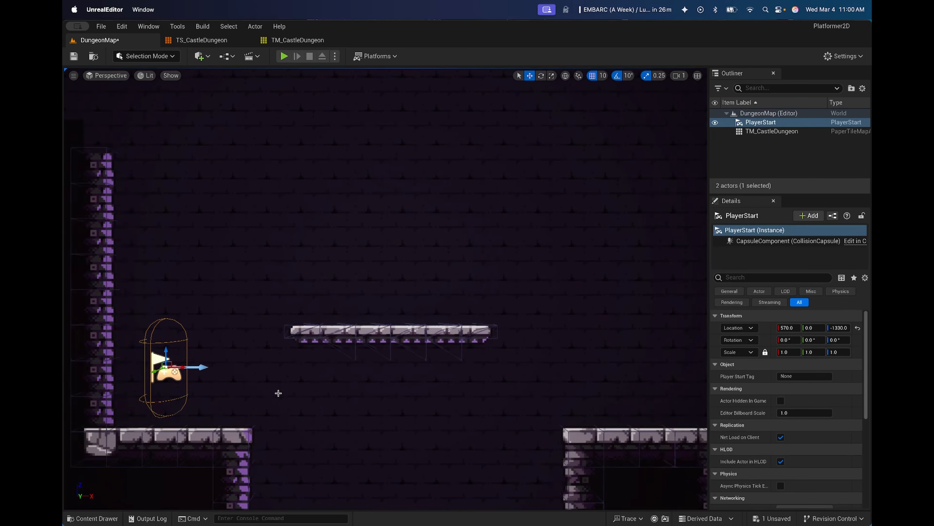
Step: Erase the tall wall, the stone ledge and its lower wall, and the dark tiles beneath them from the Foreground layer
{"action": "left_click", "coordinate": [298, 40]}
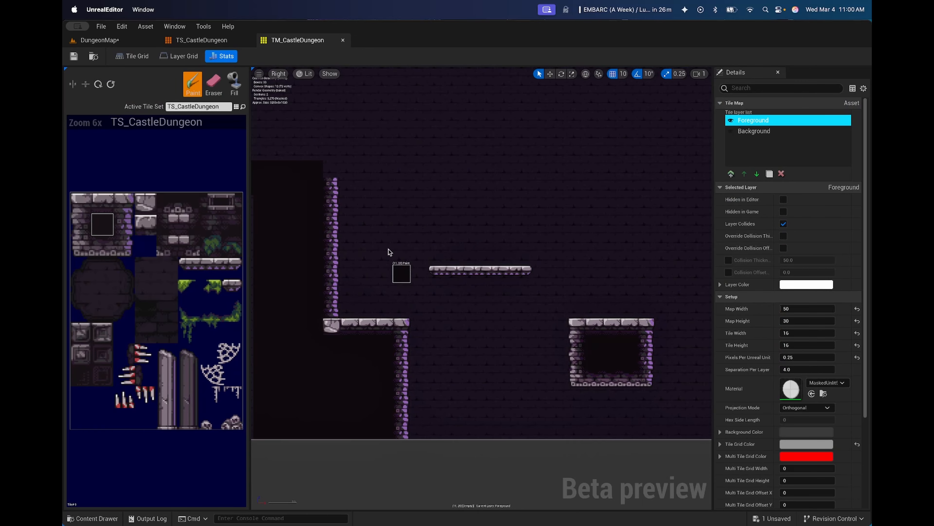
{"action": "left_click", "coordinate": [215, 88]}
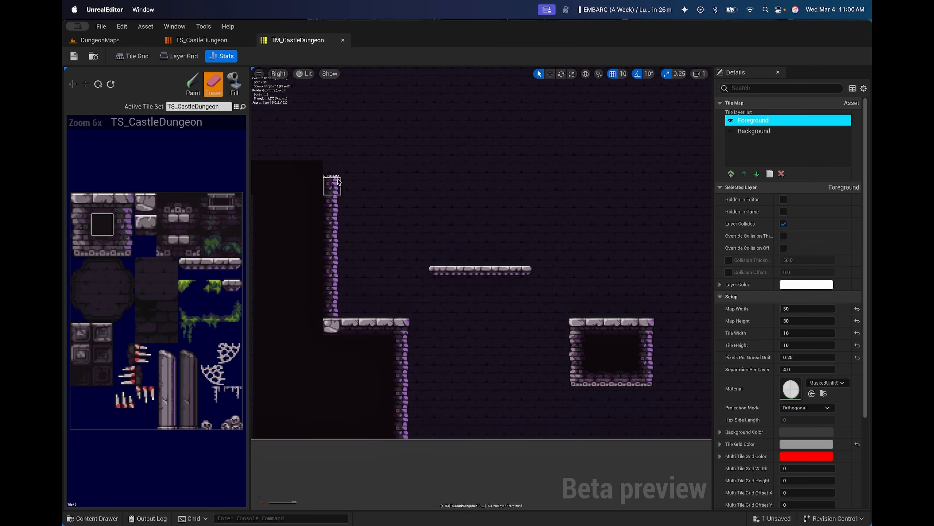
{"action": "left_click_drag", "start_coordinate": [332, 184], "coordinate": [326, 244]}
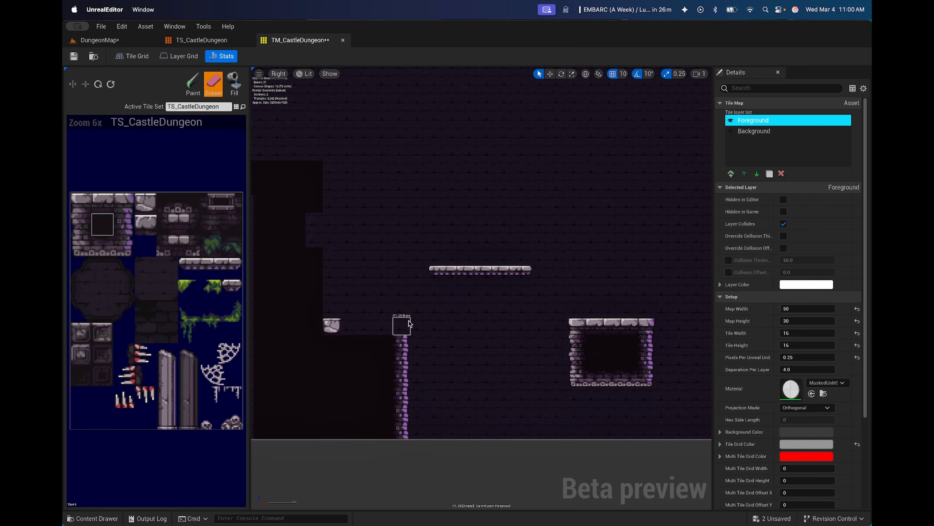
{"action": "left_click_drag", "start_coordinate": [414, 368], "coordinate": [399, 393]}
{"action": "left_click_drag", "start_coordinate": [391, 356], "coordinate": [373, 344]}
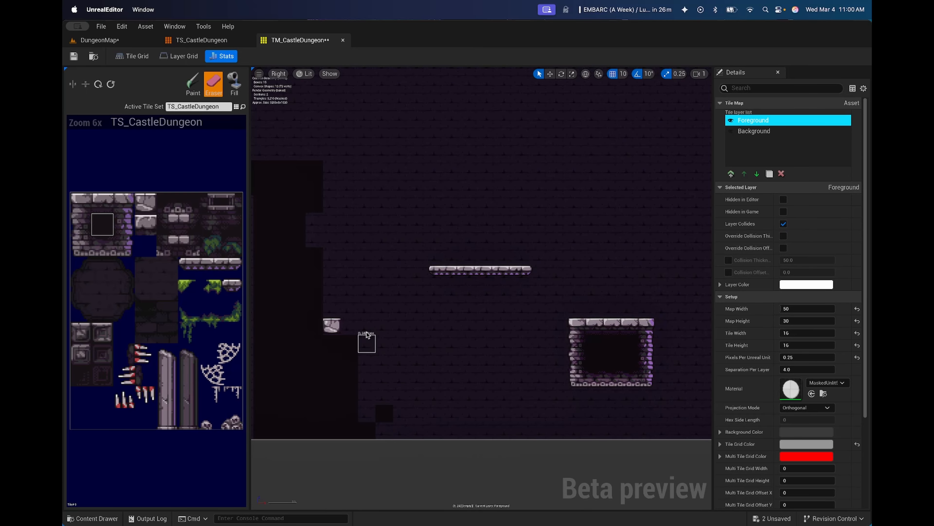
{"action": "left_click_drag", "start_coordinate": [379, 402], "coordinate": [353, 372]}
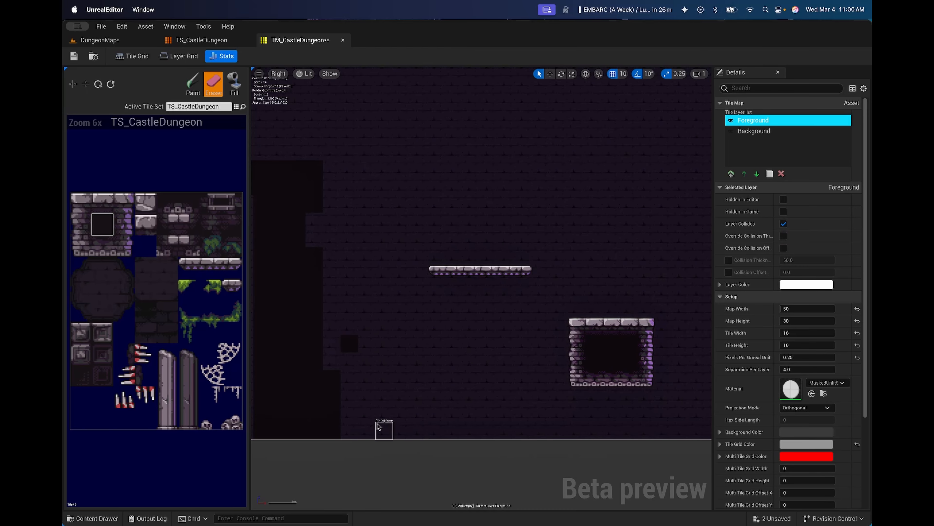
Step: Paint a tall vertical wall with the right-edge brick tile, one tile to the left of the thin platform, and erase stray tiles
{"action": "left_click", "coordinate": [125, 225]}
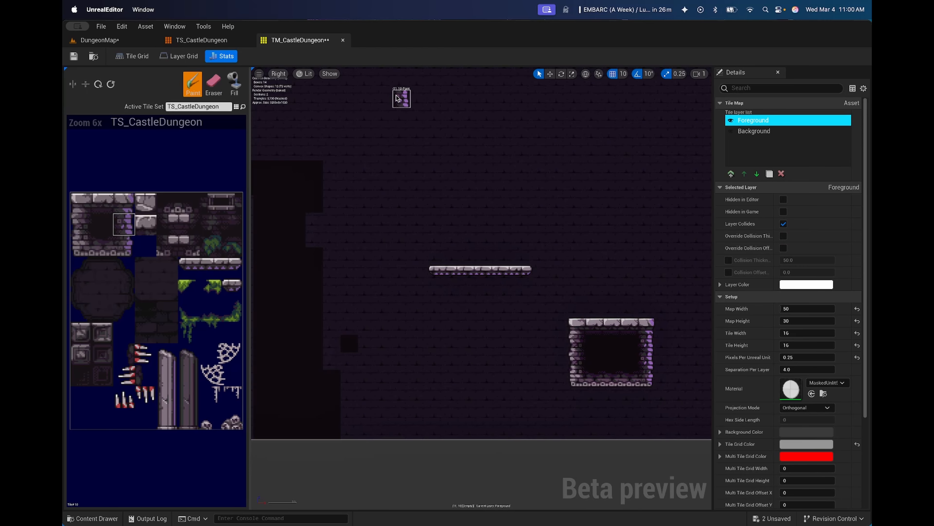
{"action": "left_click_drag", "start_coordinate": [398, 226], "coordinate": [394, 432]}
{"action": "left_click", "coordinate": [214, 84]}
{"action": "left_click_drag", "start_coordinate": [384, 254], "coordinate": [383, 396]}
{"action": "scroll", "coordinate": [388, 129], "scroll_direction": "down", "scroll_amount": 3}
{"action": "scroll", "coordinate": [387, 129], "scroll_direction": "up", "scroll_amount": 4}
{"action": "right_click_drag", "start_coordinate": [363, 89], "coordinate": [414, 190]}
{"action": "left_click", "coordinate": [193, 84]}
{"action": "left_click", "coordinate": [476, 211]}
Step: Close off the area behind the wall with a row of dark center tiles and fill the enclosed region with that tile
{"action": "left_click", "coordinate": [102, 224]}
{"action": "left_click_drag", "start_coordinate": [455, 210], "coordinate": [245, 214]}
{"action": "right_click_drag", "start_coordinate": [312, 221], "coordinate": [429, 211]}
{"action": "left_click", "coordinate": [231, 84]}
{"action": "left_click", "coordinate": [533, 298]}
{"action": "right_click_drag", "start_coordinate": [580, 340], "coordinate": [296, 176]}
{"action": "right_click_drag", "start_coordinate": [321, 246], "coordinate": [477, 217]}
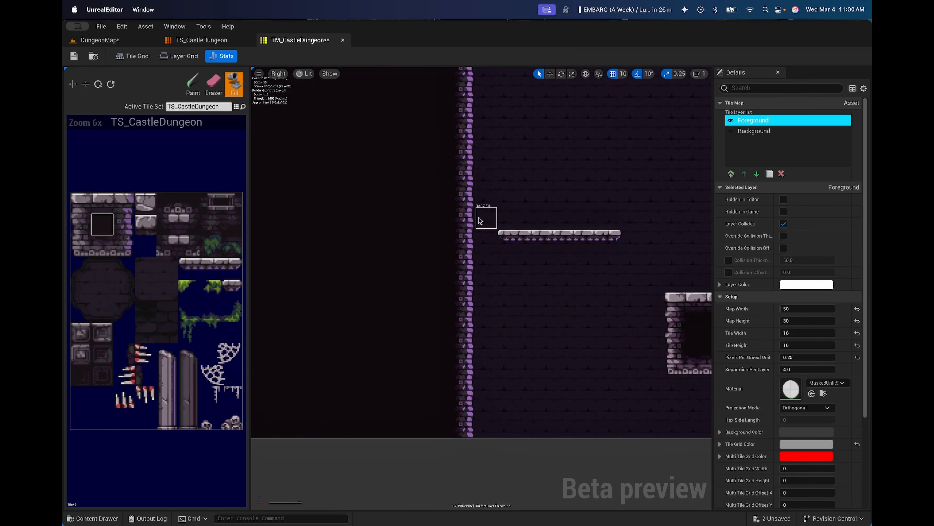
Step: Save the tile map and move the PlayerStart in DungeonMap above the thin platform, to X 1010 and Z -1030
{"action": "scroll", "coordinate": [481, 284], "scroll_direction": "down", "scroll_amount": 4}
{"action": "right_click_drag", "start_coordinate": [536, 165], "coordinate": [401, 180]}
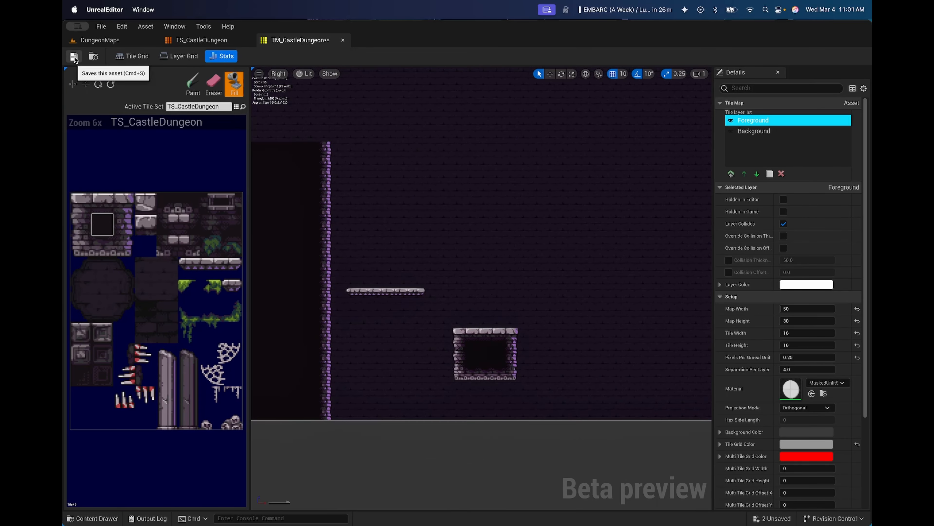
{"action": "left_click", "coordinate": [99, 39]}
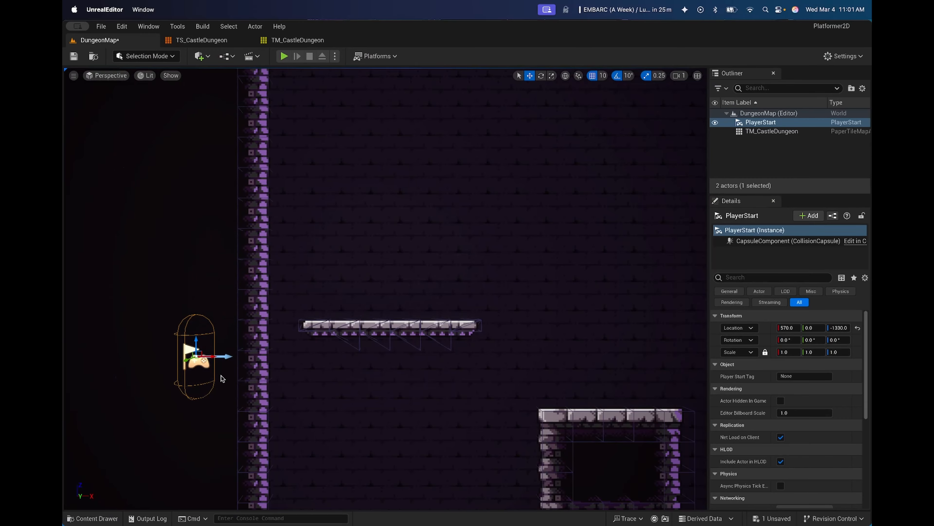
{"action": "left_click_drag", "start_coordinate": [214, 357], "coordinate": [397, 208]}
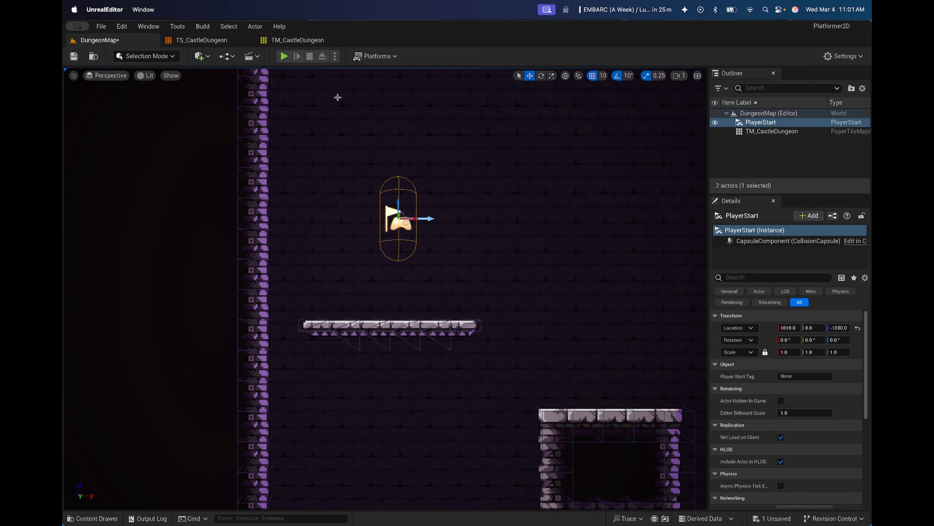
Step: Play-test DungeonMap by running the character back and forth on the thin platform and jumping, and end the session
{"action": "left_click", "coordinate": [284, 56]}
{"action": "left_click", "coordinate": [418, 319]}
{"action": "key", "text": "a"}
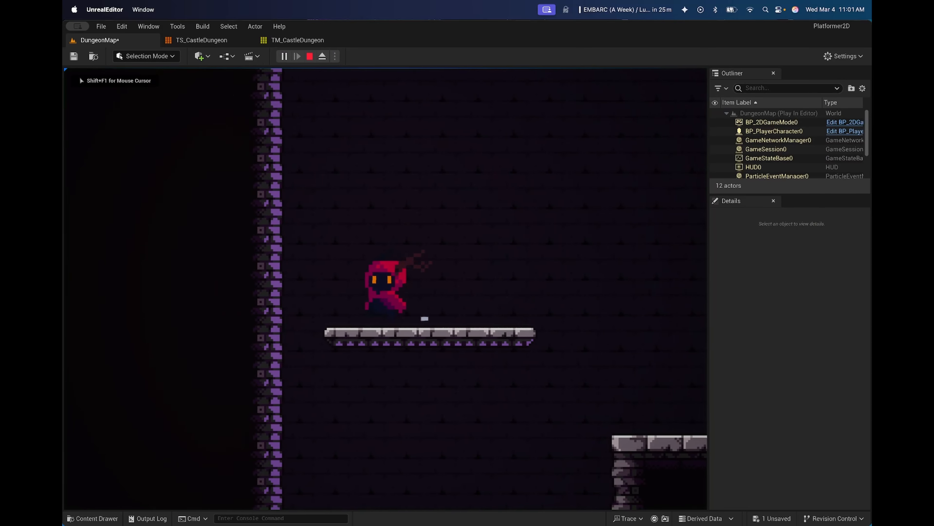
{"action": "key", "text": "d"}
{"action": "key", "text": "a"}
{"action": "key", "text": "d"}
{"action": "key", "text": "space"}
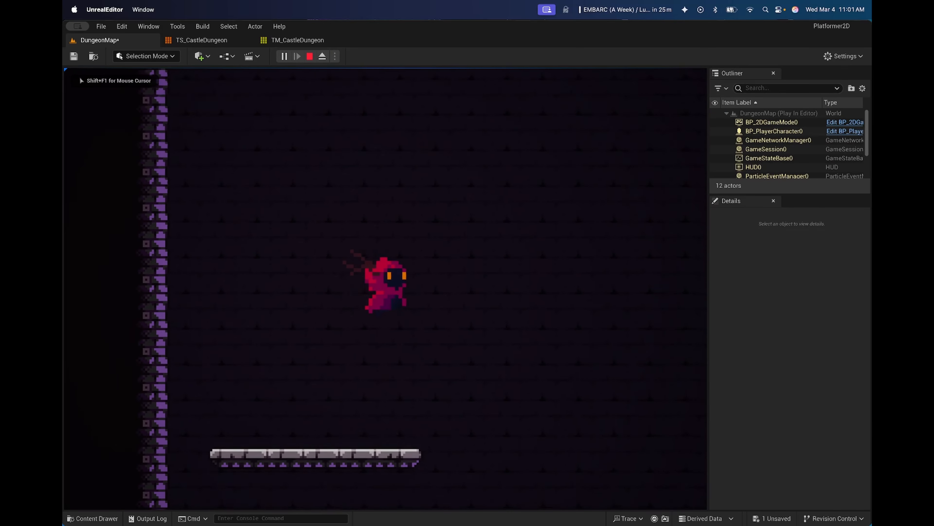
{"action": "key", "text": "a"}
{"action": "key", "text": "a"}
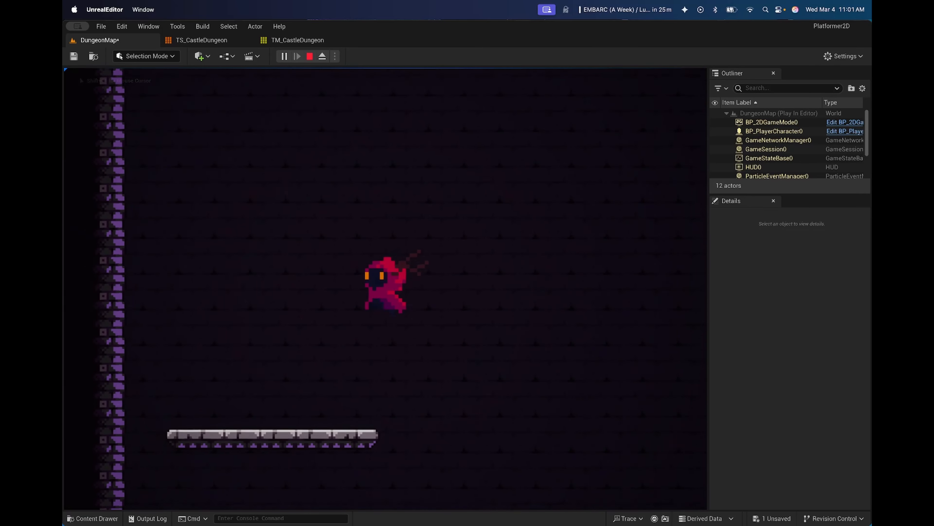
{"action": "key", "text": "d"}
{"action": "key", "text": "Escape"}
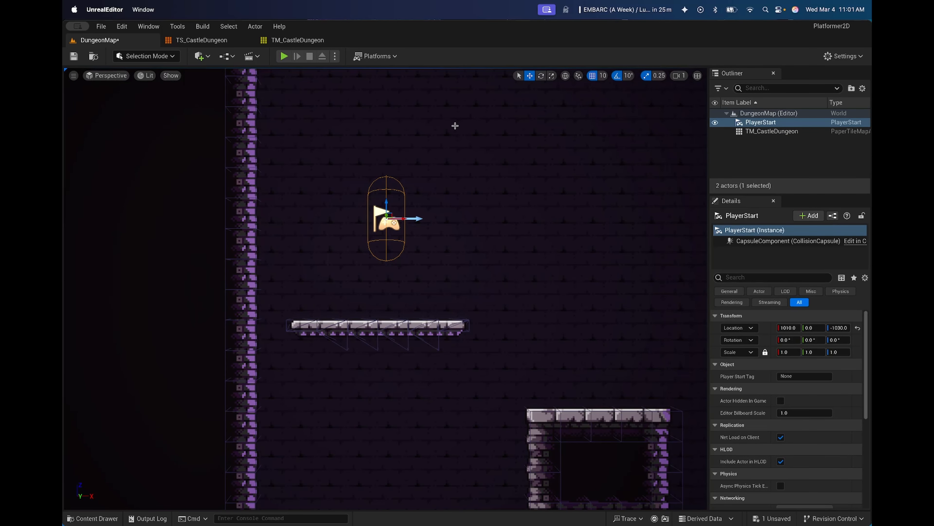
Step: Play-test the level again, moving and jumping around the thin platform to check for gaps between the tiles
{"action": "left_click", "coordinate": [284, 56]}
{"action": "key", "text": "d"}
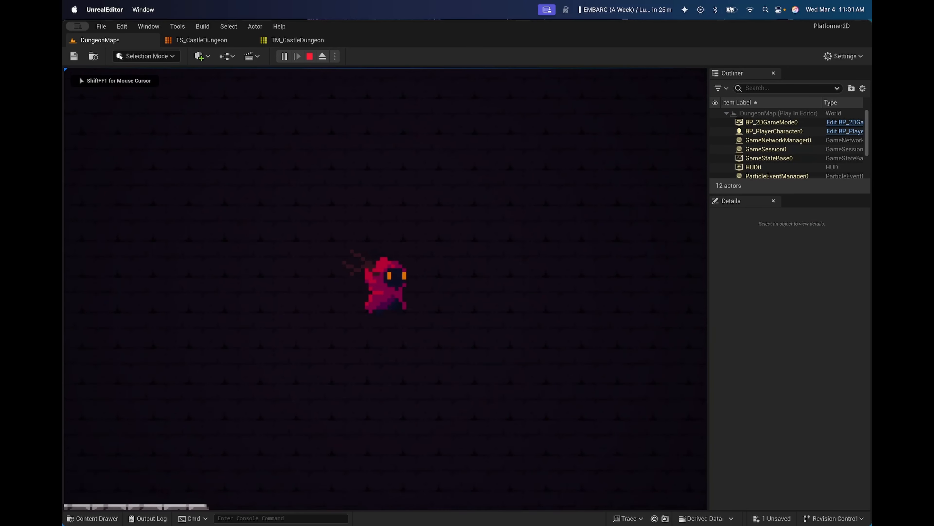
{"action": "key", "text": "a"}
{"action": "key", "text": "d"}
{"action": "key", "text": "a"}
{"action": "key", "text": "d"}
{"action": "key", "text": "a"}
{"action": "key", "text": "d"}
{"action": "key", "text": "a"}
{"action": "key", "text": "space"}
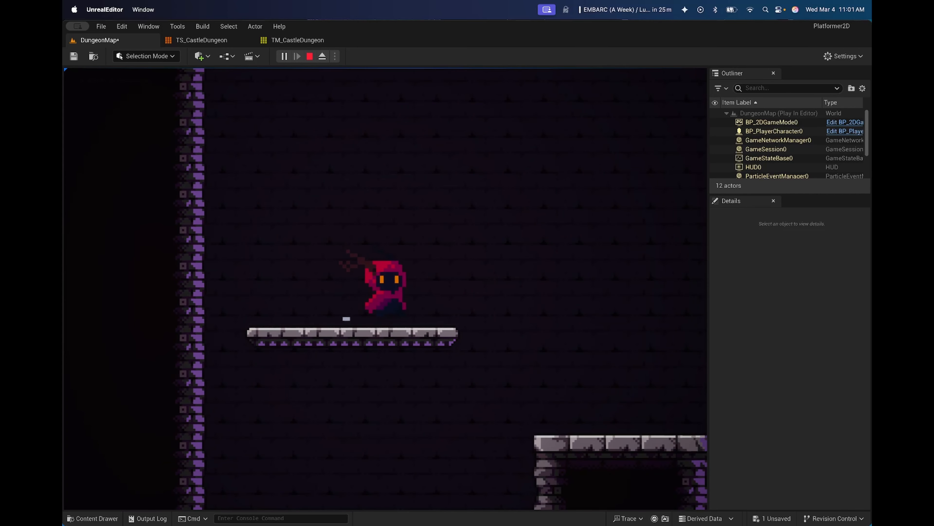
{"action": "key", "text": "Escape"}
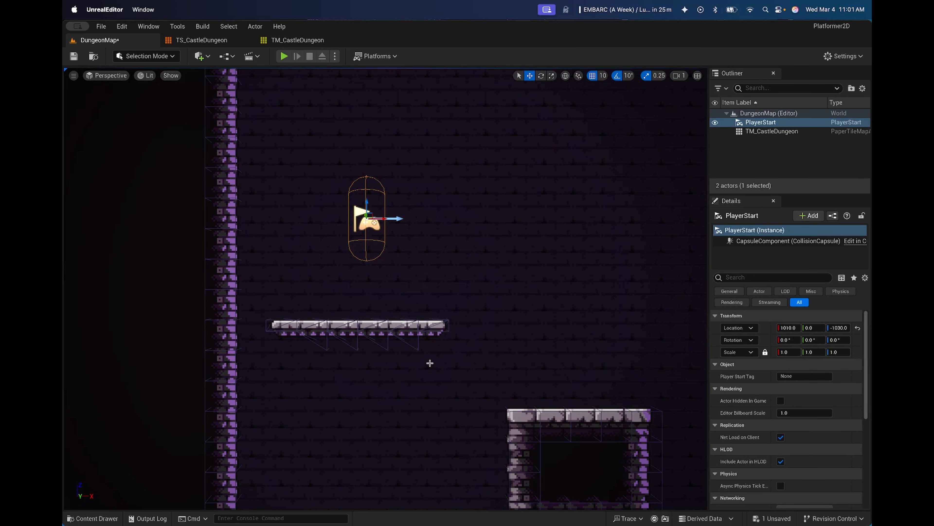
Step: Condition the tile sheet texture of TS_CastleDungeon in the CastleDungeon folder, naming the new texture TST_CastleDungeon
{"action": "left_click", "coordinate": [93, 518]}
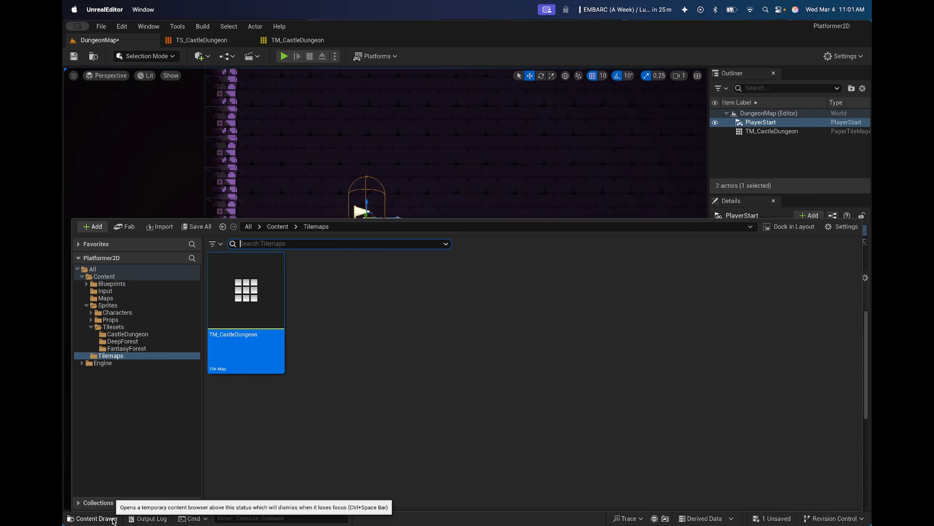
{"action": "left_click", "coordinate": [122, 327]}
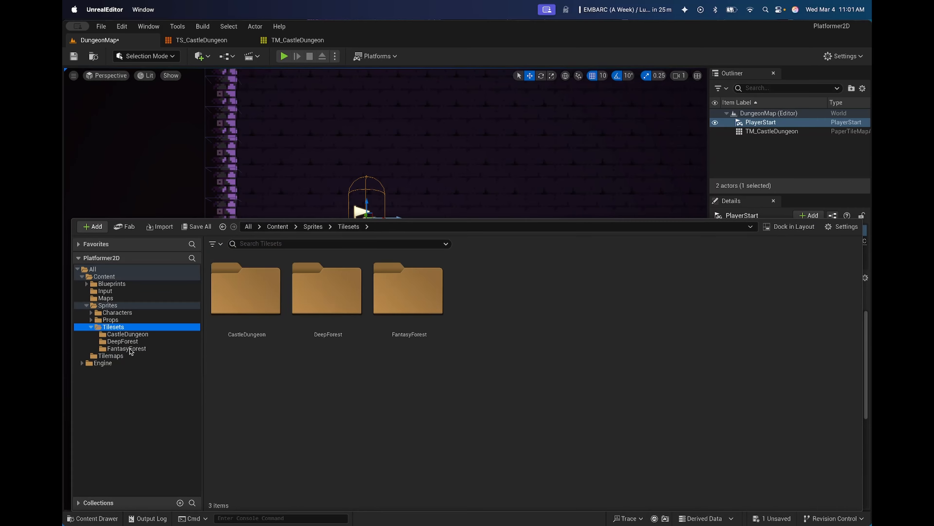
{"action": "left_click", "coordinate": [135, 334]}
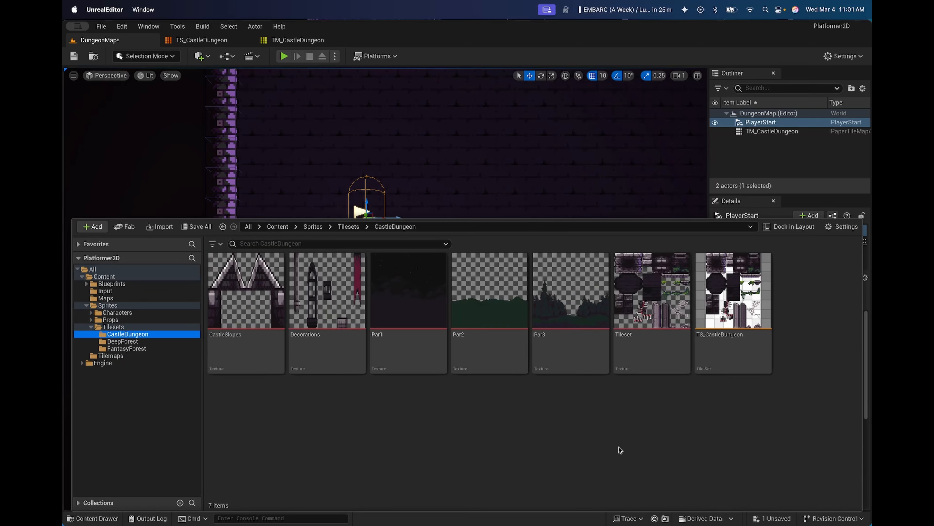
{"action": "right_click", "coordinate": [730, 293]}
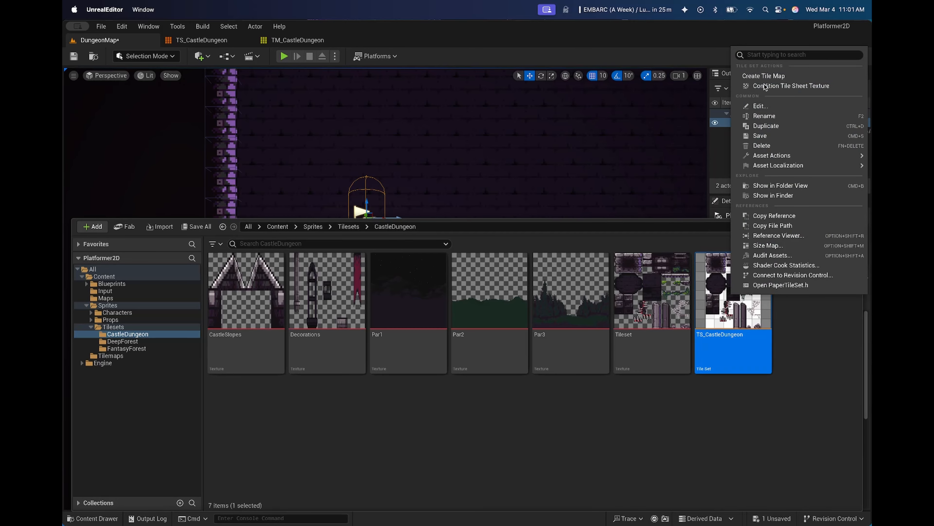
{"action": "left_click", "coordinate": [821, 86]}
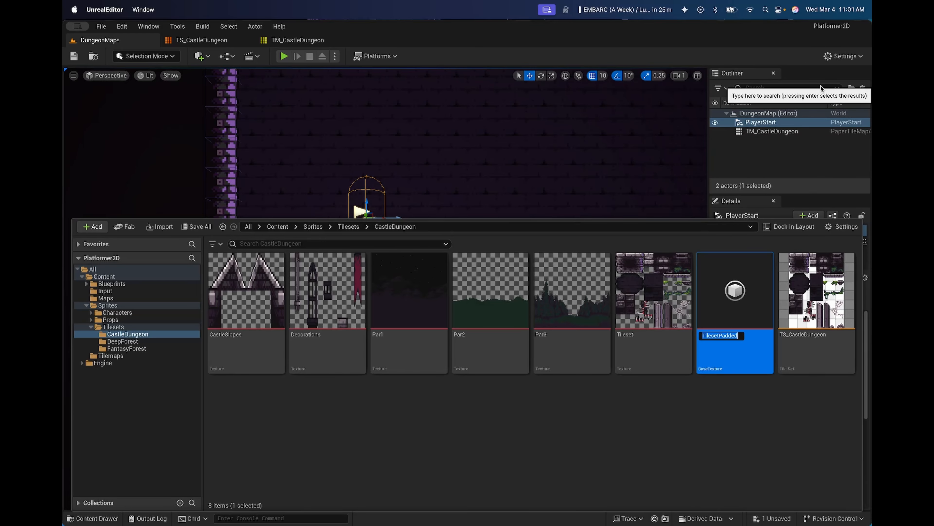
{"action": "type", "text": "TST_CastleDungeon"}
{"action": "key", "text": "Return"}
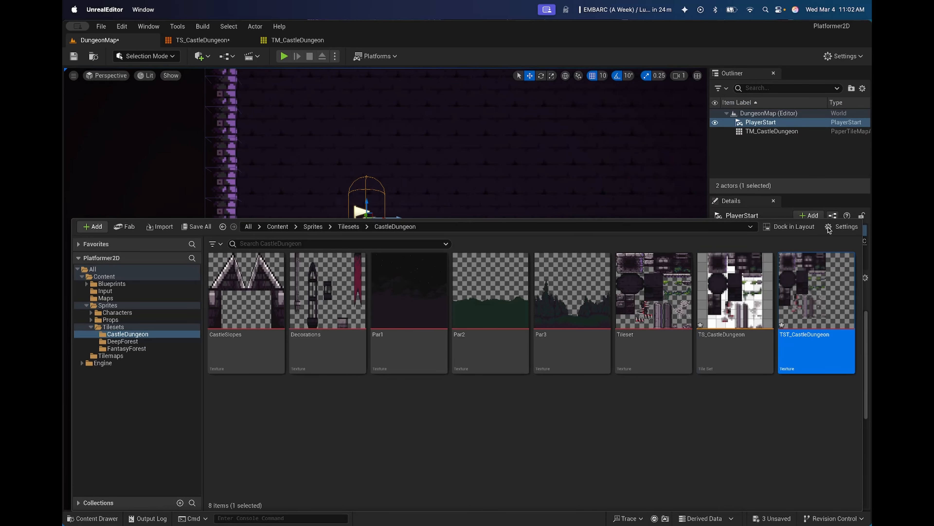
Step: Open the TST_CastleDungeon texture, examine its padded tiles up close and save it
{"action": "double_click", "coordinate": [819, 282]}
{"action": "scroll", "coordinate": [372, 281], "scroll_direction": "up", "scroll_amount": 1}
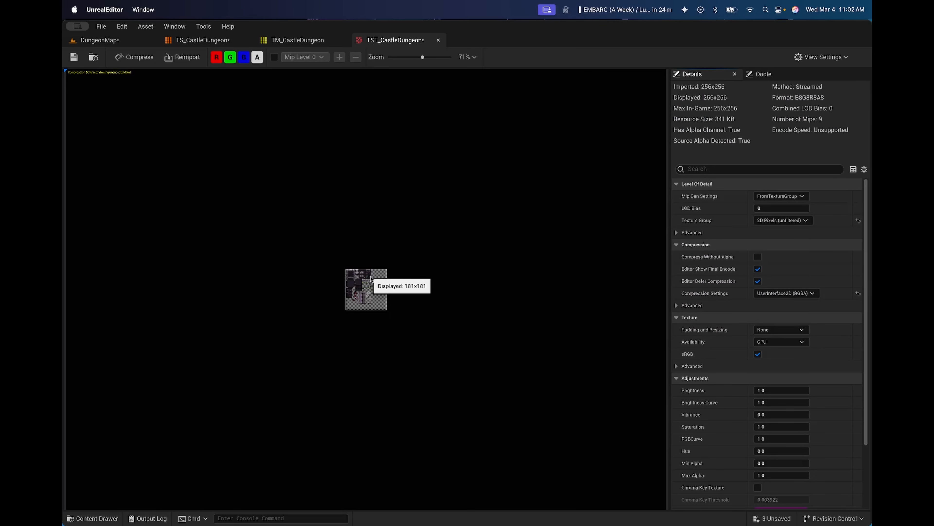
{"action": "scroll", "coordinate": [372, 280], "scroll_direction": "up", "scroll_amount": 10}
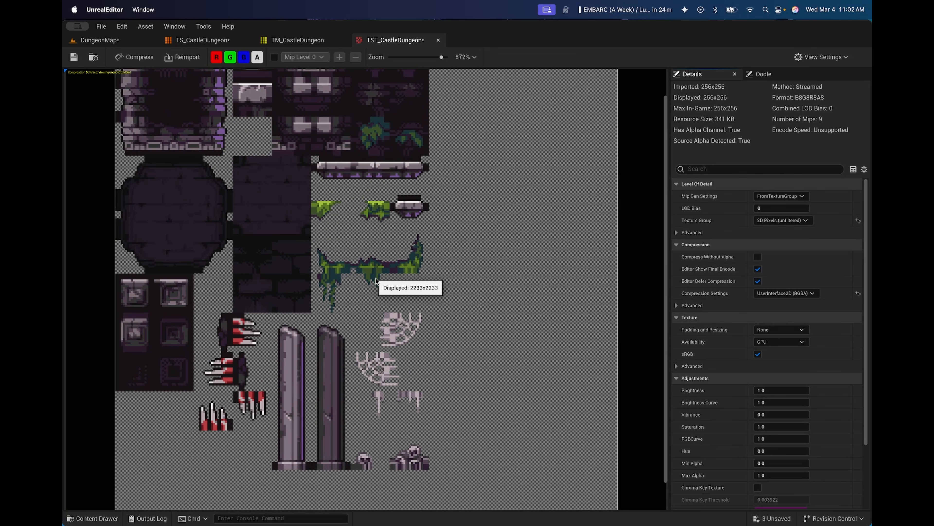
{"action": "left_click_drag", "start_coordinate": [370, 209], "coordinate": [496, 281]}
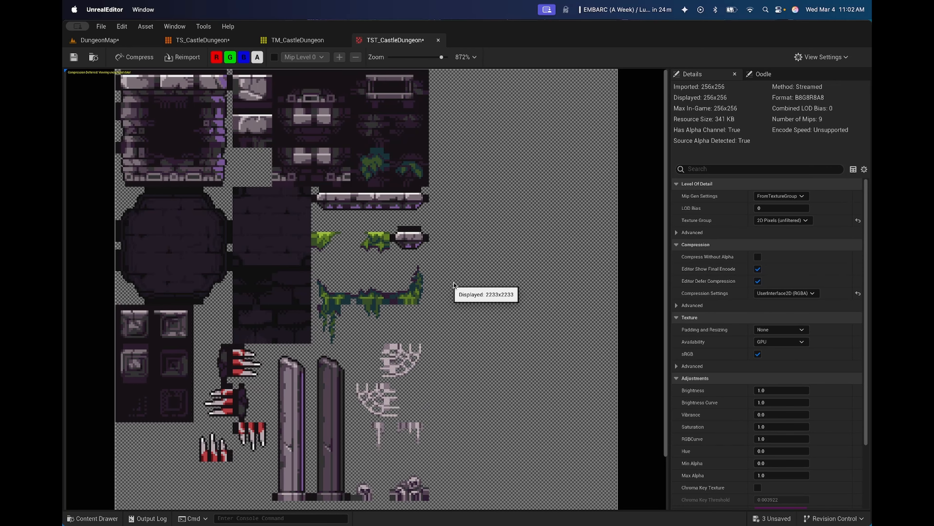
{"action": "left_click", "coordinate": [77, 60]}
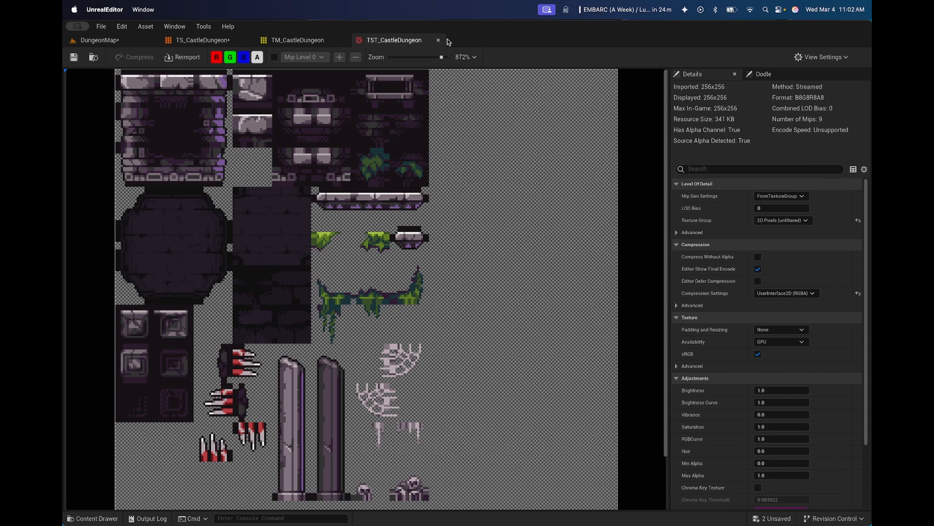
Step: Close the texture, save the TS_CastleDungeon tile set and review the TM_CastleDungeon tile map
{"action": "left_click", "coordinate": [439, 40]}
{"action": "left_click", "coordinate": [195, 40]}
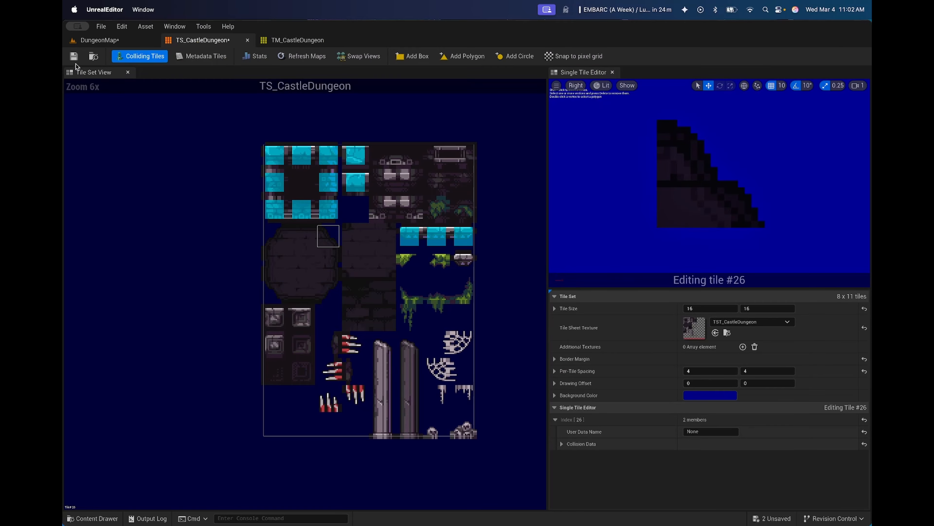
{"action": "scroll", "coordinate": [326, 180], "scroll_direction": "up", "scroll_amount": 2}
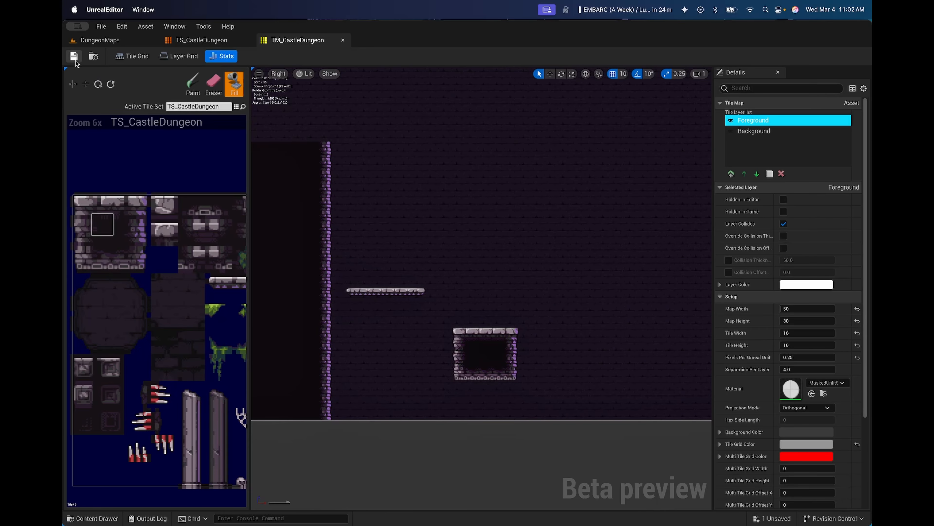
Step: Play-test DungeonMap with the padded tile texture, moving and jumping off the platform, and end the session
{"action": "left_click", "coordinate": [93, 41]}
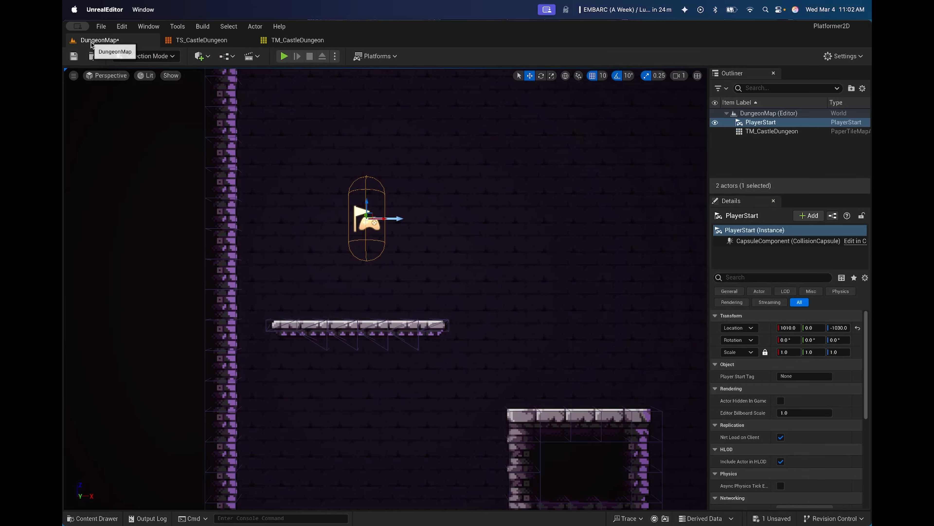
{"action": "left_click", "coordinate": [282, 56]}
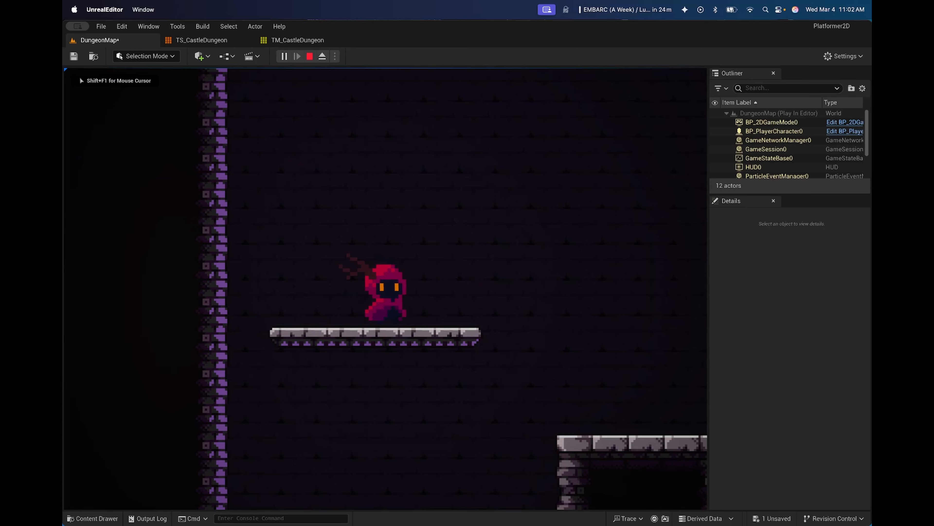
{"action": "key", "text": "d"}
{"action": "key", "text": "space"}
{"action": "key", "text": "a"}
{"action": "key", "text": "d"}
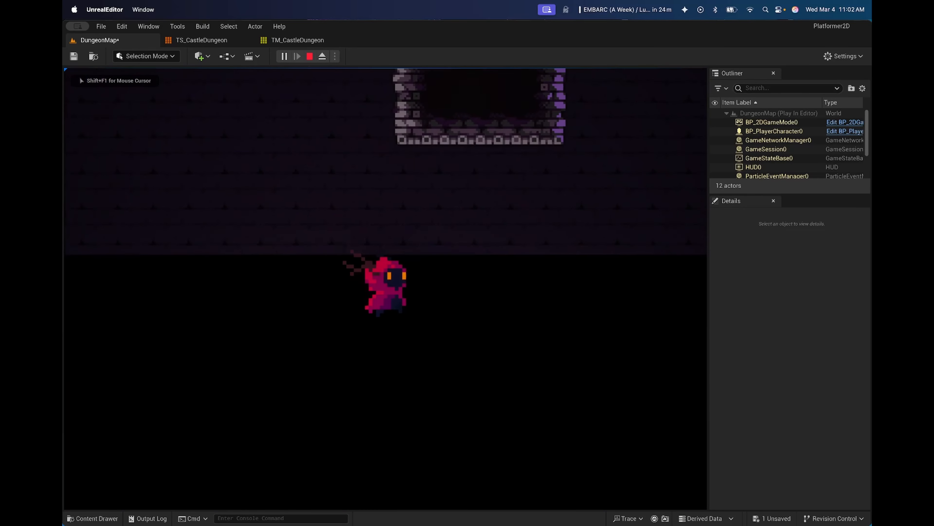
{"action": "key", "text": "Escape"}
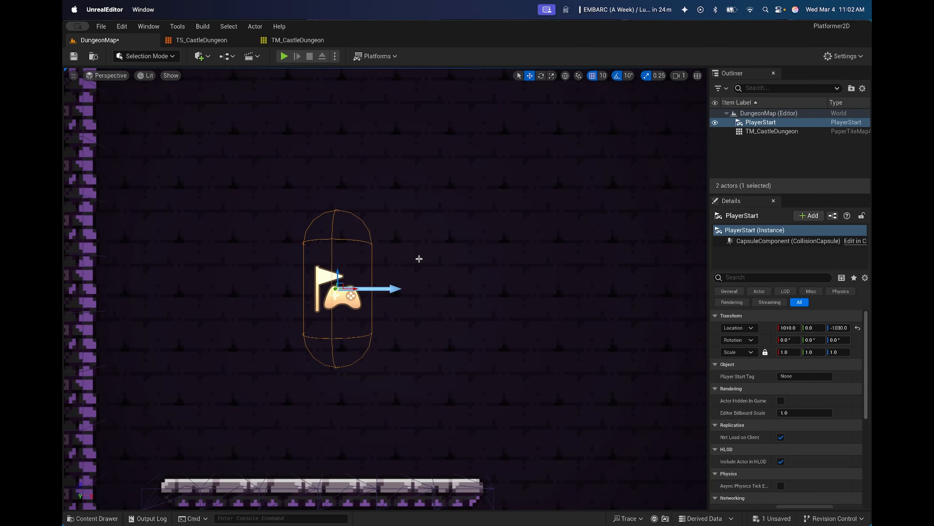
Step: Place the FB_Flag flipbook from Props/Flag on the thin platform, at X 890, Y 180 and Z -1020
{"action": "key", "text": "s"}
{"action": "right_click_drag", "start_coordinate": [419, 258], "coordinate": [390, 313]}
{"action": "right_click_drag", "start_coordinate": [395, 273], "coordinate": [387, 271]}
{"action": "left_click", "coordinate": [114, 518]}
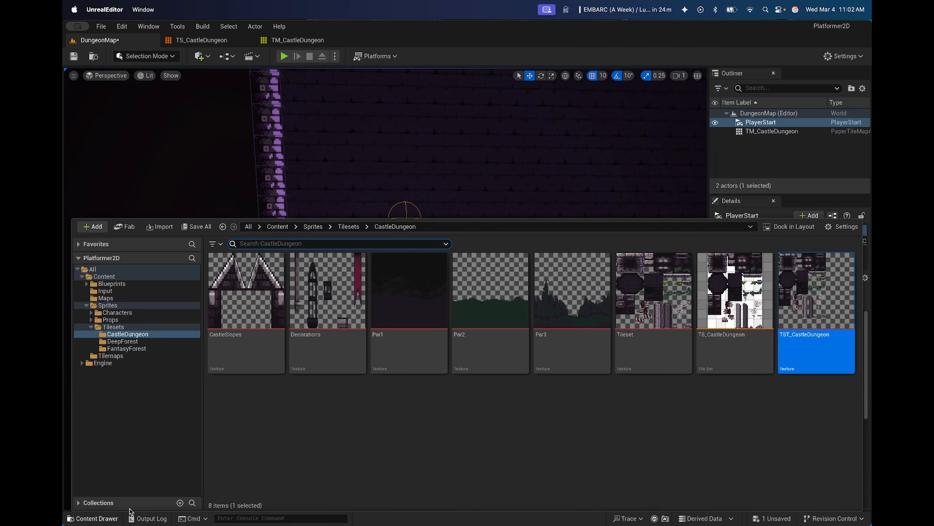
{"action": "left_click", "coordinate": [111, 320]}
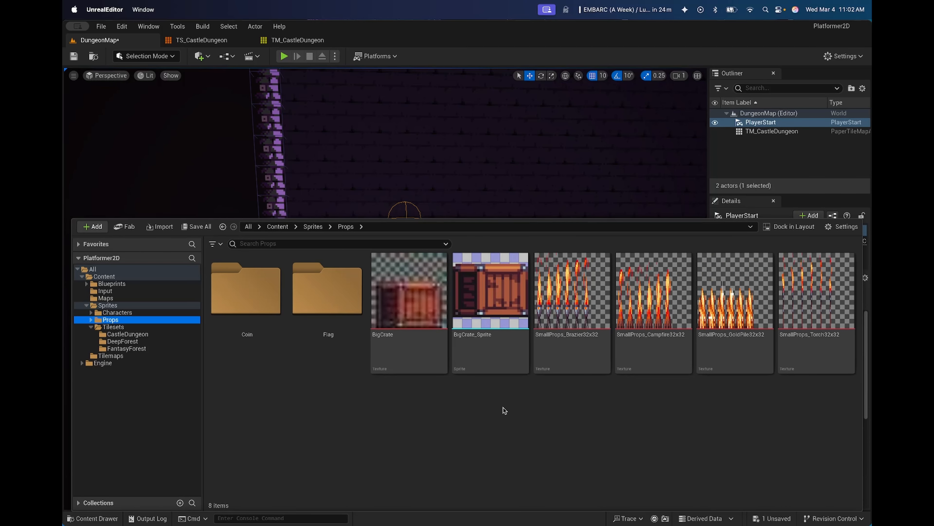
{"action": "double_click", "coordinate": [331, 294]}
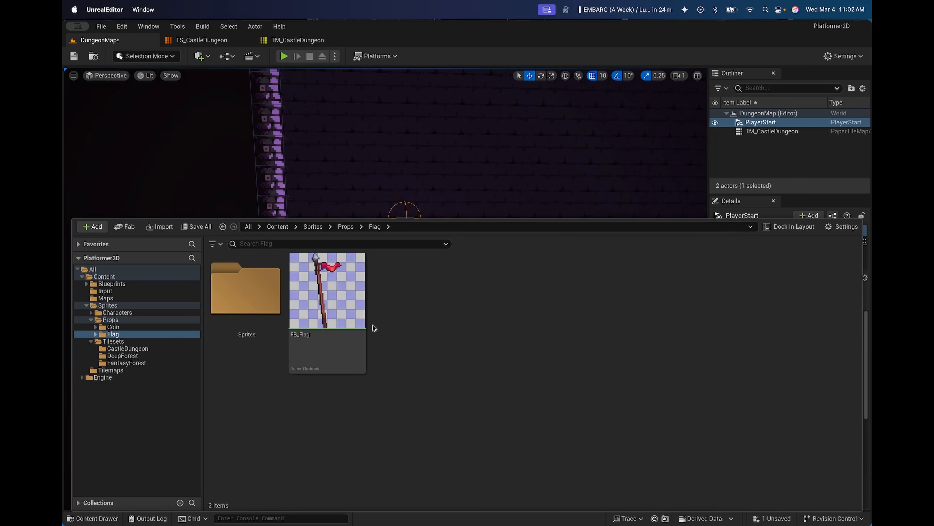
{"action": "left_click_drag", "start_coordinate": [325, 300], "coordinate": [343, 223]}
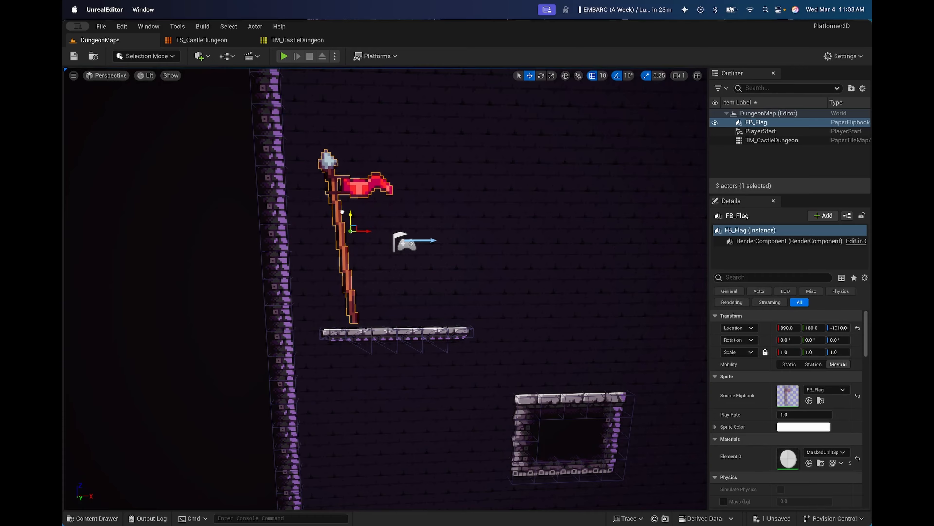
Step: Move the PlayerStart to X 1050 and play-test how the character appears next to the flag
{"action": "left_click", "coordinate": [405, 243]}
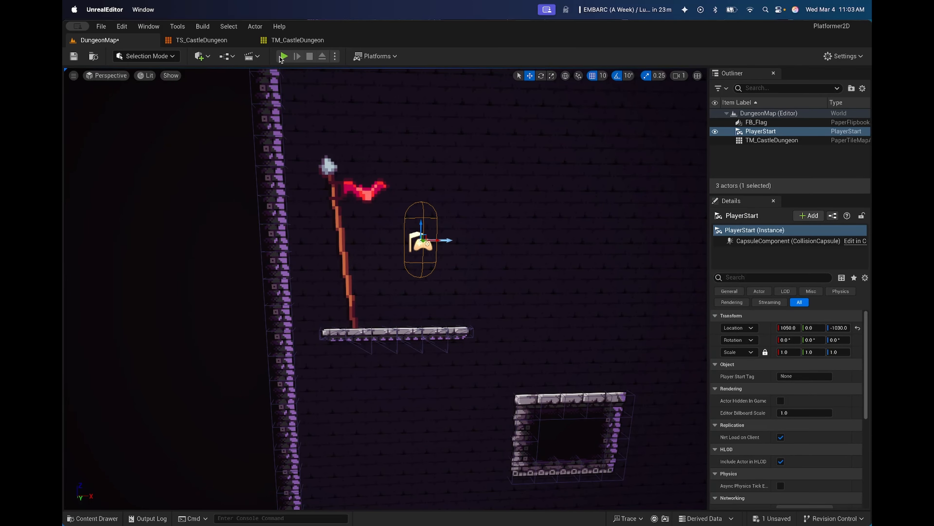
{"action": "key", "text": "alt+p"}
{"action": "key", "text": "d"}
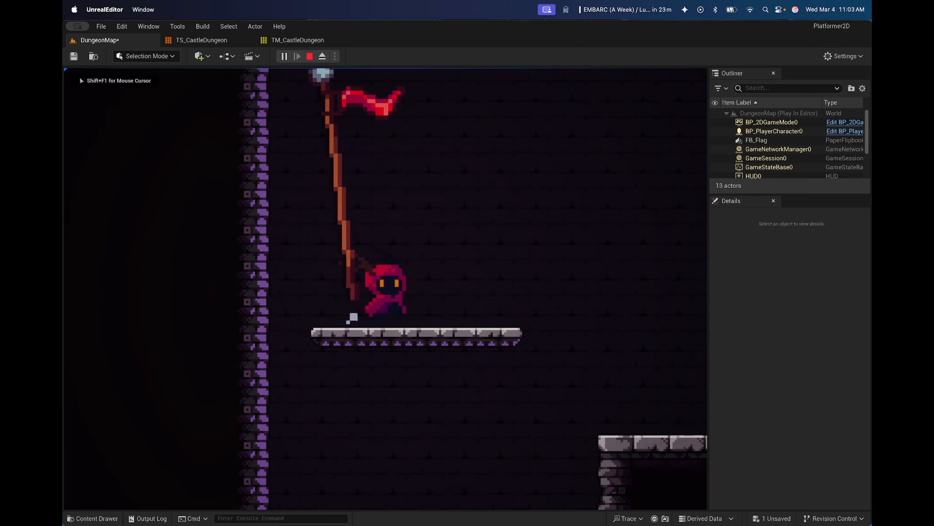
{"action": "key", "text": "Escape"}
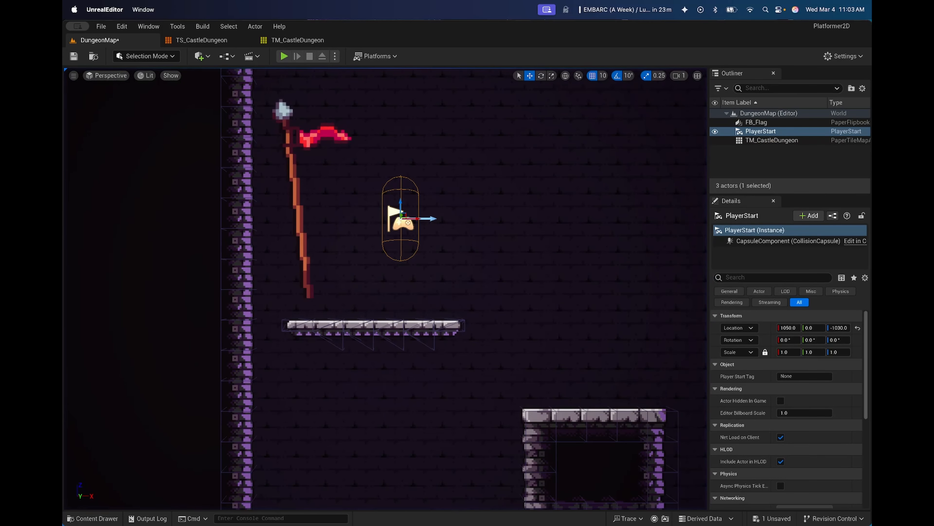
{"action": "left_click", "coordinate": [291, 173]}
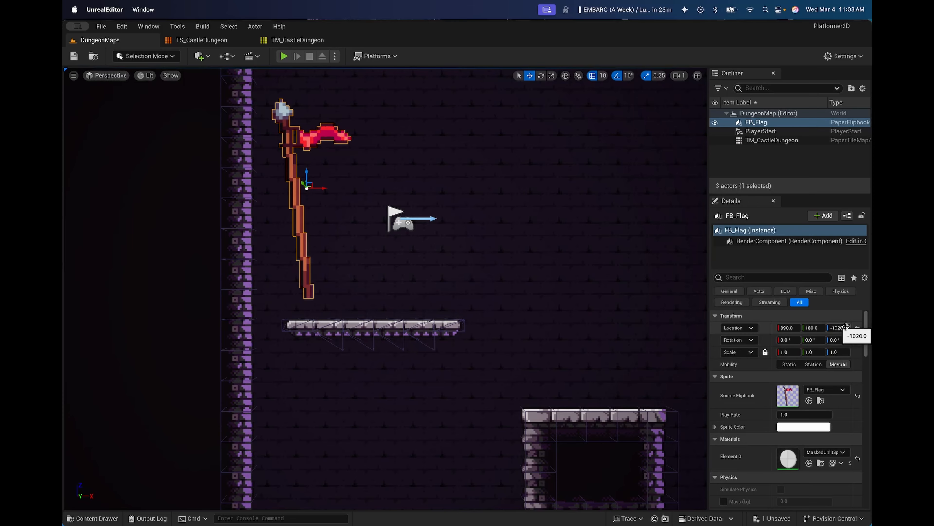
{"action": "left_click", "coordinate": [839, 327]}
{"action": "type", "text": "0"}
{"action": "key", "text": "Return"}
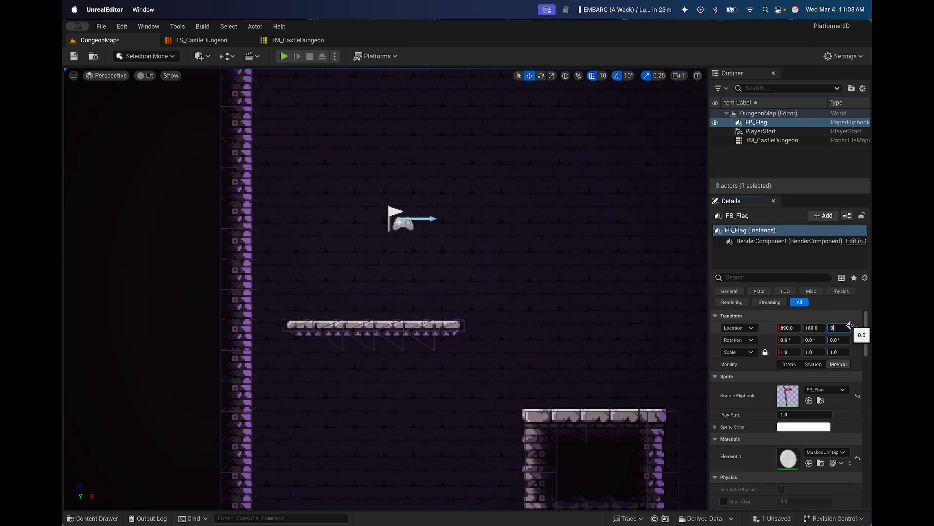
{"action": "key", "text": "super+z"}
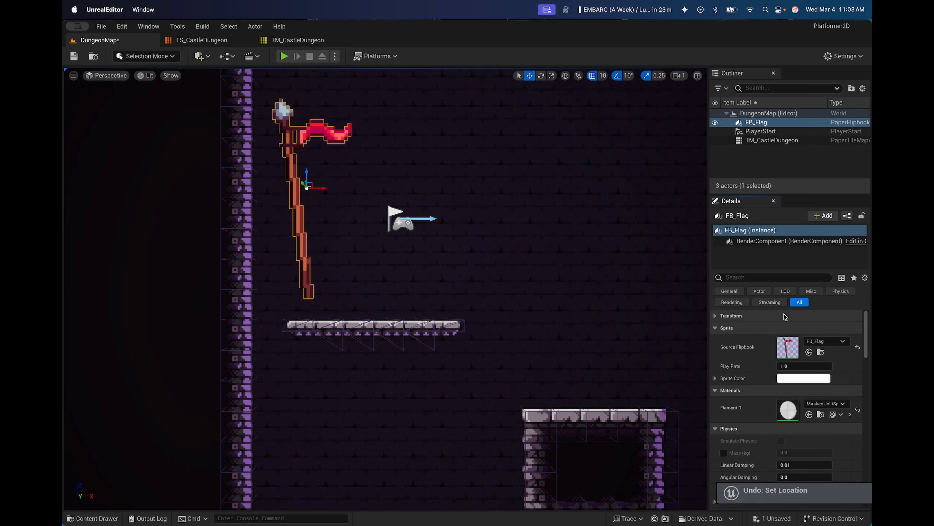
Step: Set the Y location of the FB_Flag actor to 0 in its Transform
{"action": "left_click", "coordinate": [787, 317]}
{"action": "left_click", "coordinate": [810, 327]}
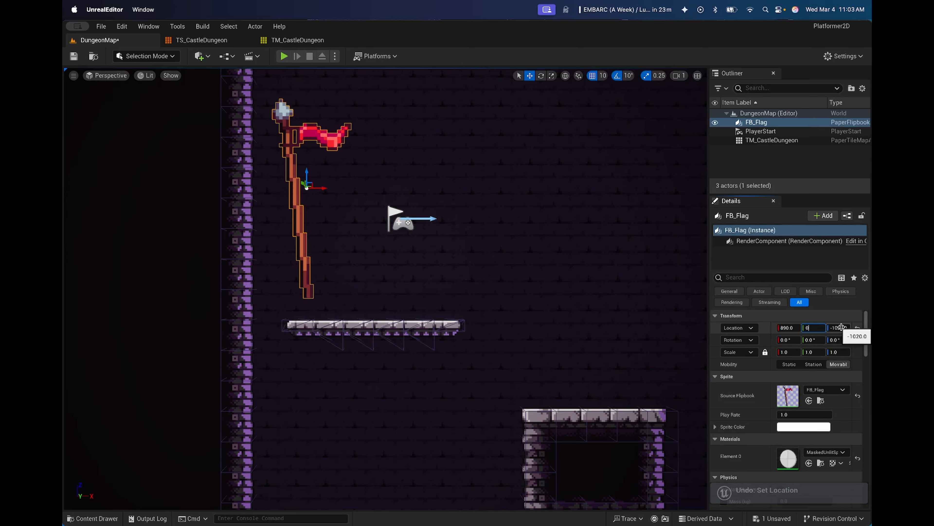
{"action": "type", "text": "0"}
{"action": "key", "text": "Return"}
Step: Play-test DungeonMap, walking the character back and forth past the flag, and end the session
{"action": "right_click_drag", "start_coordinate": [336, 108], "coordinate": [445, 108]}
{"action": "left_click", "coordinate": [284, 56]}
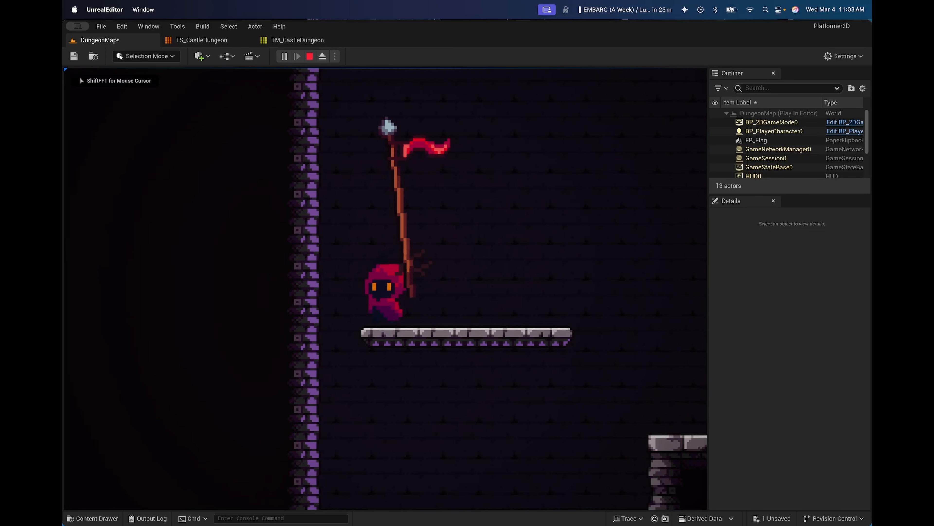
{"action": "key", "text": "d"}
{"action": "key", "text": "a"}
{"action": "key", "text": "d"}
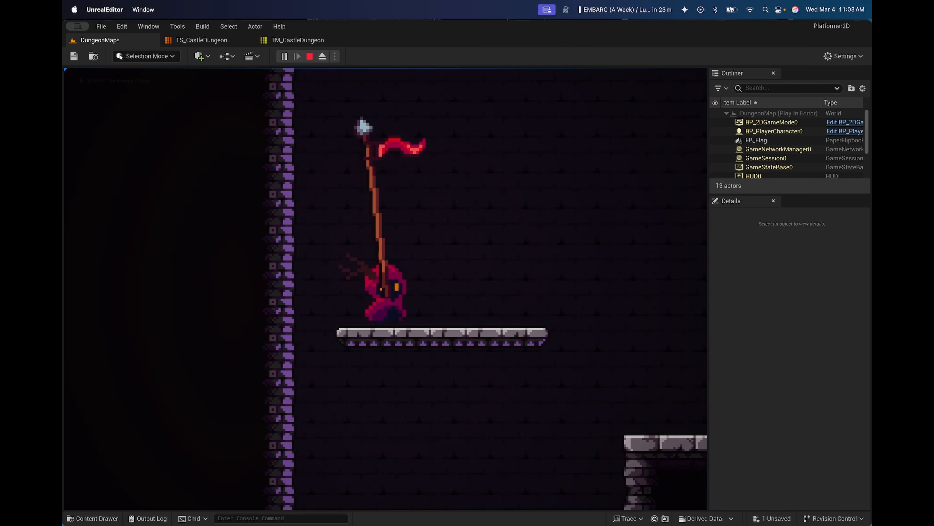
{"action": "key", "text": "Escape"}
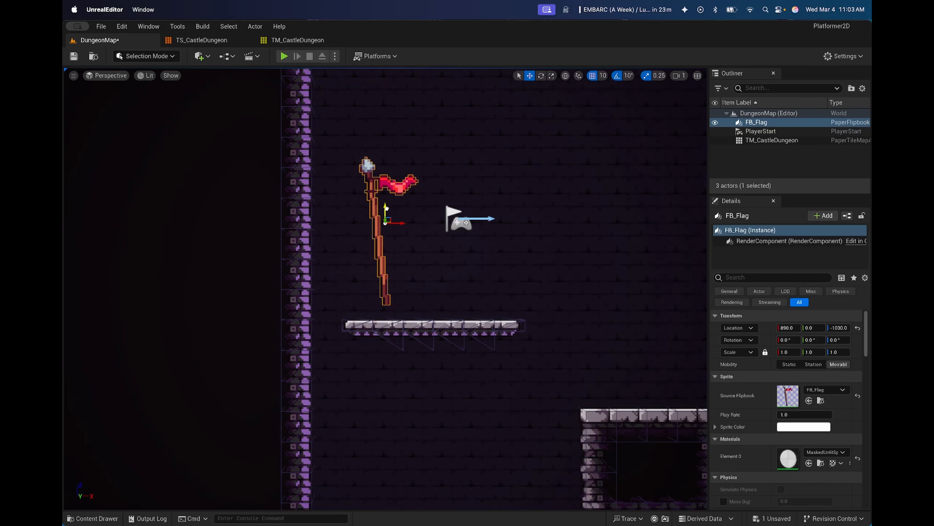
Step: Lower the flag onto the thin platform at Z -1070 and save DungeonMap
{"action": "left_click_drag", "start_coordinate": [387, 209], "coordinate": [388, 226]}
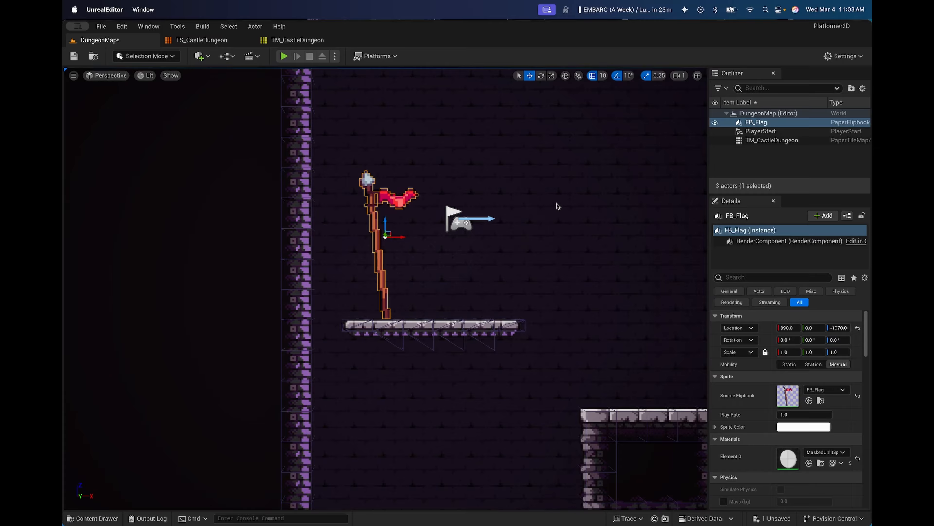
{"action": "left_click", "coordinate": [74, 56]}
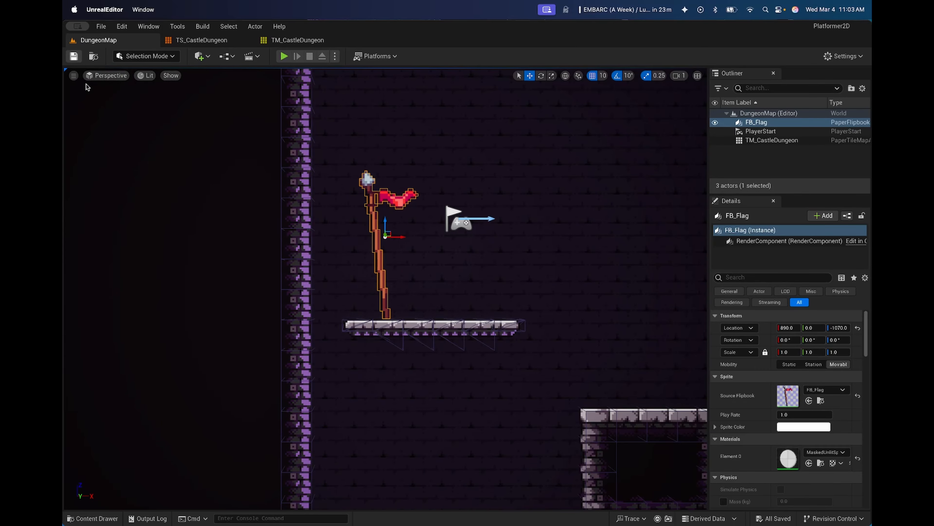
Step: Open the FB_Flag flipbook from Props/Flag and locate its default material among the engine's Paper2D content
{"action": "left_click", "coordinate": [92, 518]}
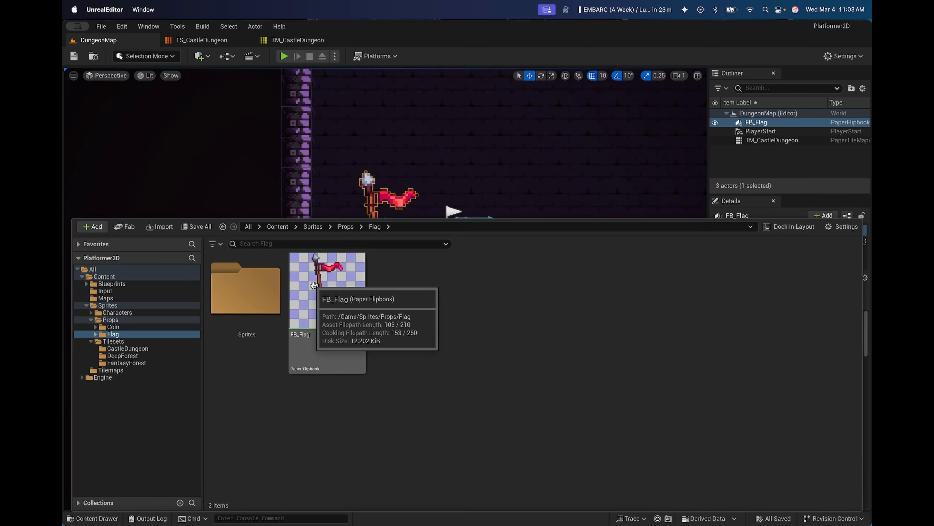
{"action": "double_click", "coordinate": [328, 294]}
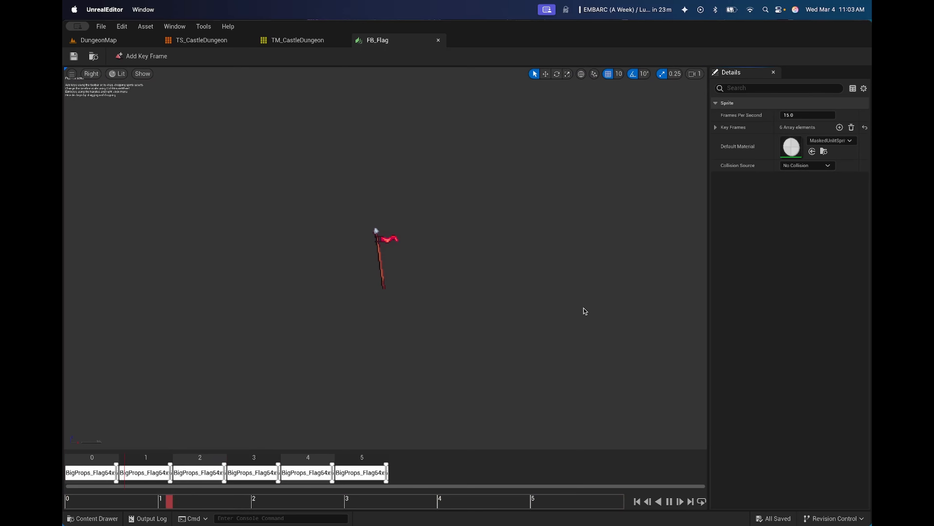
{"action": "left_click_drag", "start_coordinate": [708, 198], "coordinate": [606, 199]}
{"action": "left_click", "coordinate": [771, 141]}
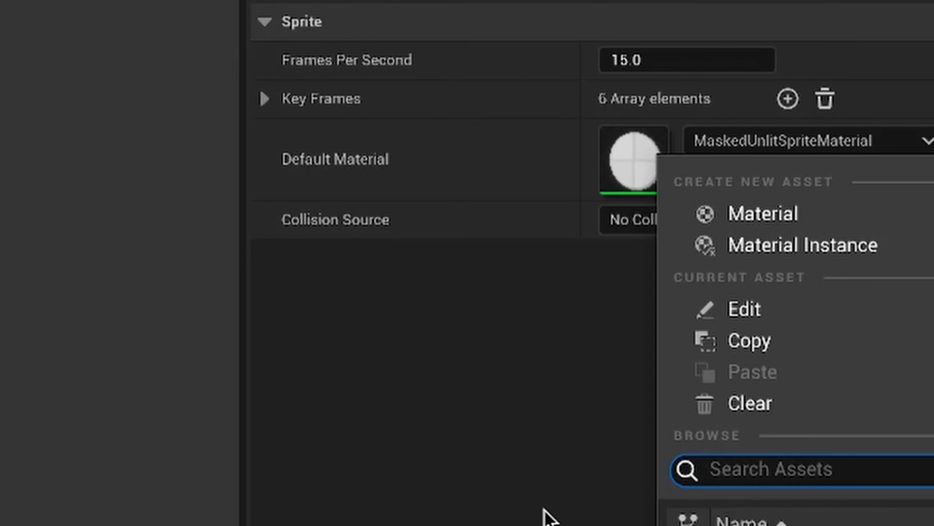
{"action": "left_click", "coordinate": [691, 271]}
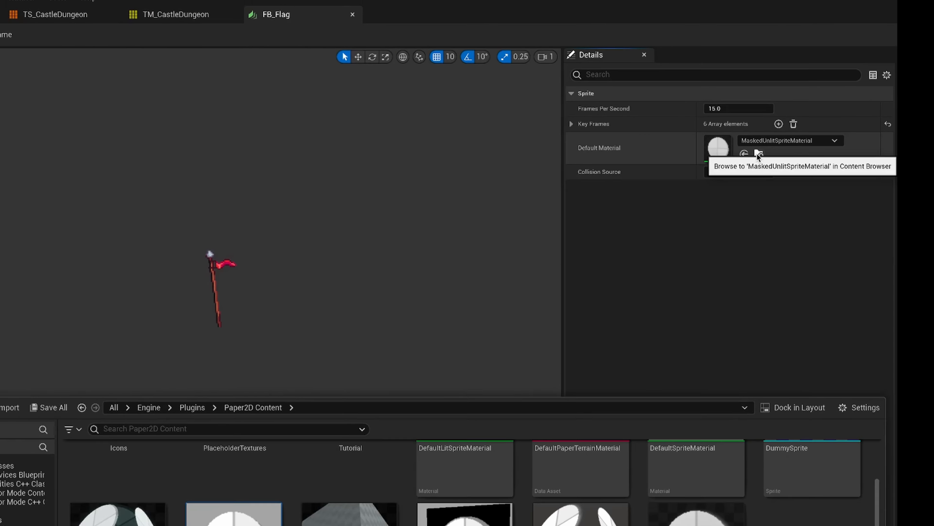
{"action": "left_click", "coordinate": [758, 153]}
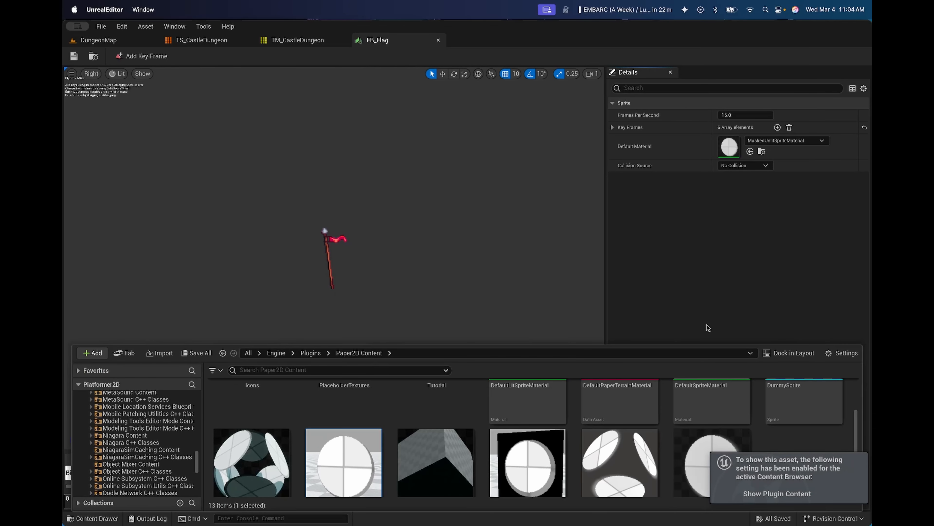
Step: Inspect the TranslucentUnlitSpriteMaterial instance in the Paper2D content and close it again
{"action": "left_click_drag", "start_coordinate": [619, 398], "coordinate": [622, 136]}
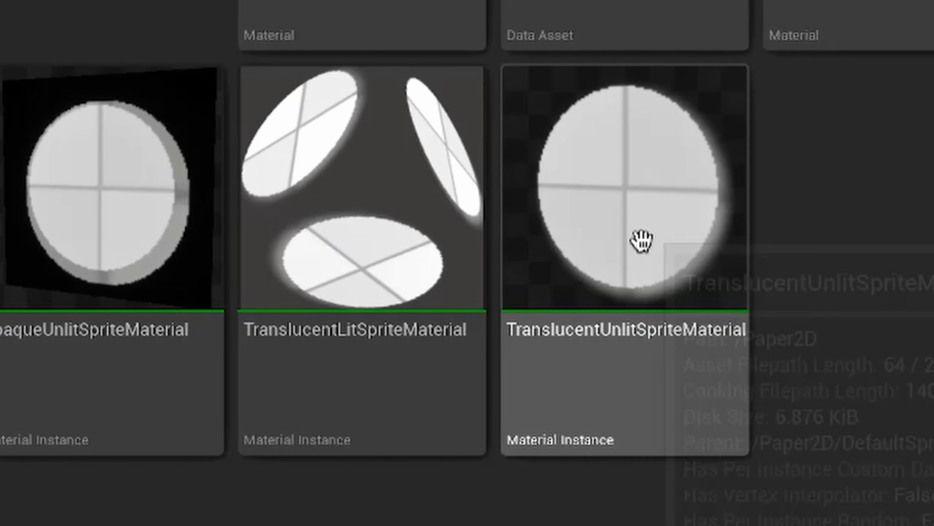
{"action": "left_click", "coordinate": [579, 346]}
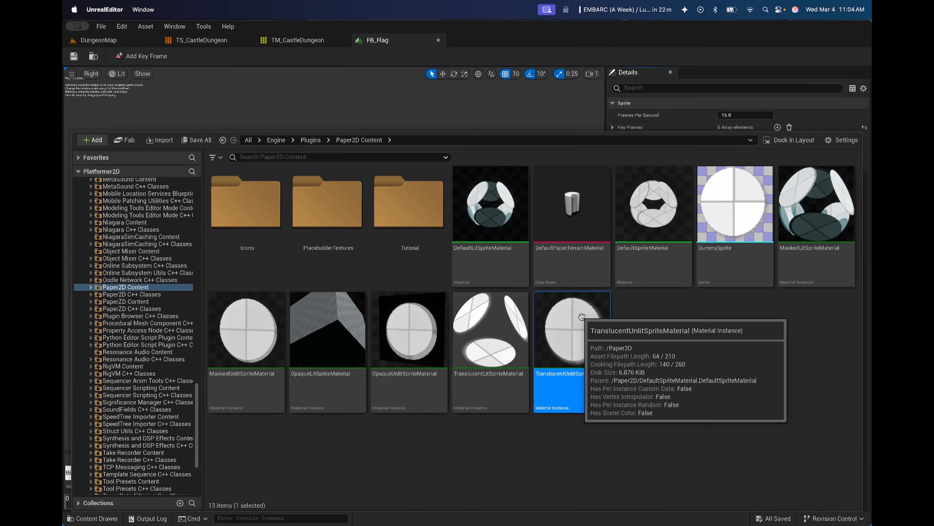
{"action": "double_click", "coordinate": [582, 317]}
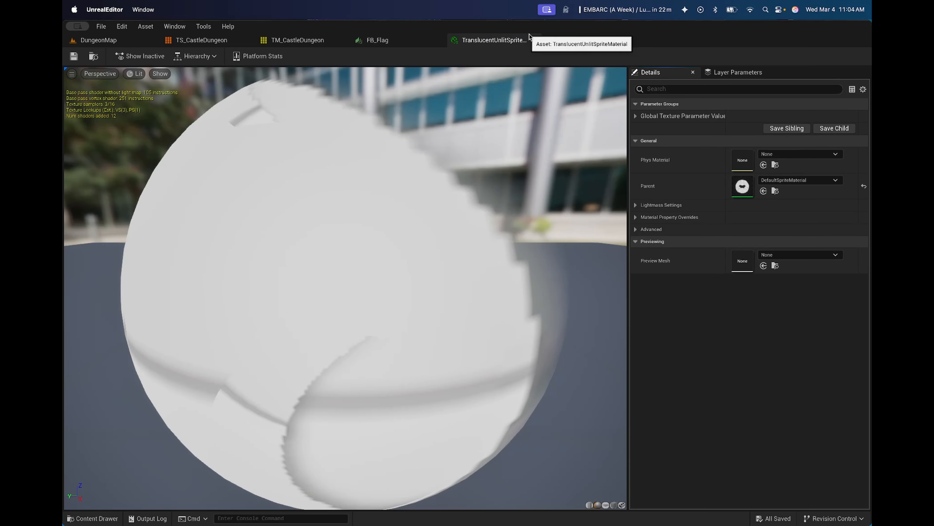
{"action": "left_click", "coordinate": [533, 40]}
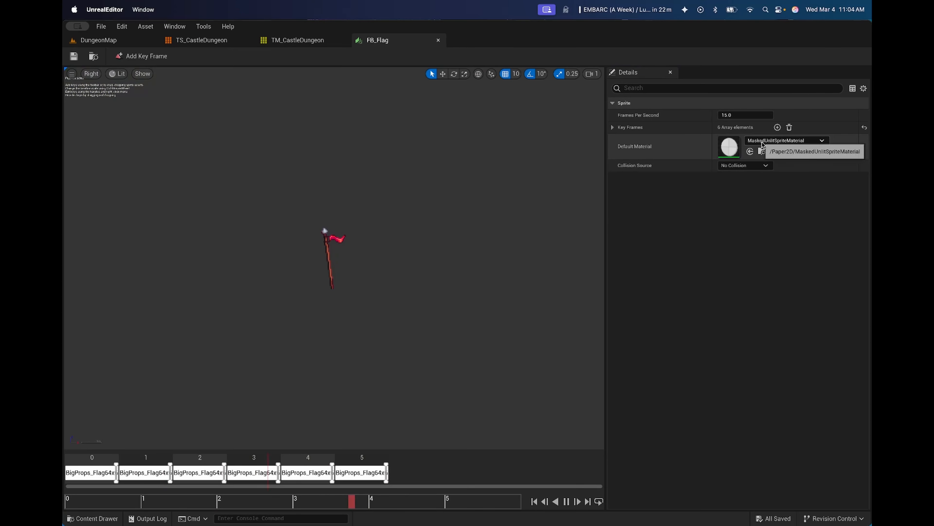
Step: Assign TranslucentUnlitSpriteMaterial as the Default Material of the FB_Flag flipbook and save the flipbook
{"action": "left_click", "coordinate": [761, 152]}
{"action": "left_click", "coordinate": [581, 331]}
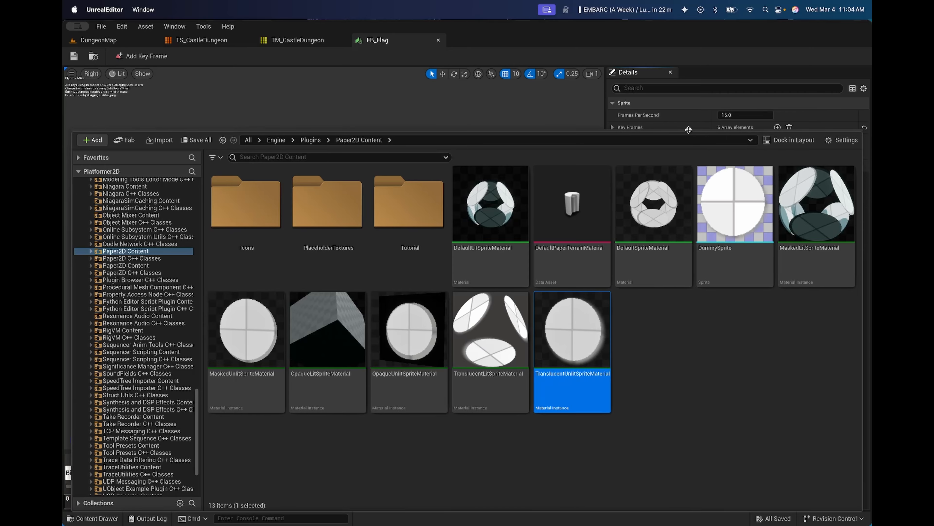
{"action": "left_click_drag", "start_coordinate": [688, 129], "coordinate": [689, 231]}
{"action": "left_click_drag", "start_coordinate": [712, 427], "coordinate": [730, 147]}
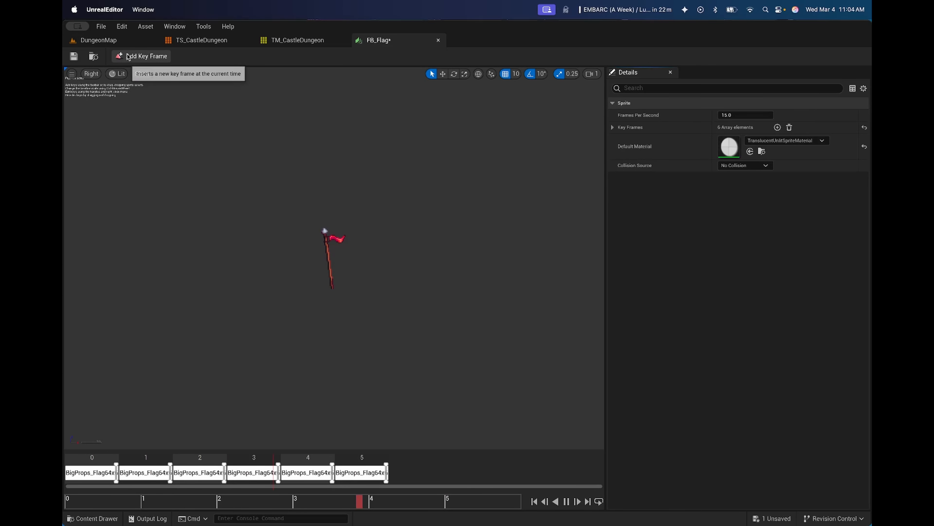
{"action": "left_click", "coordinate": [74, 57]}
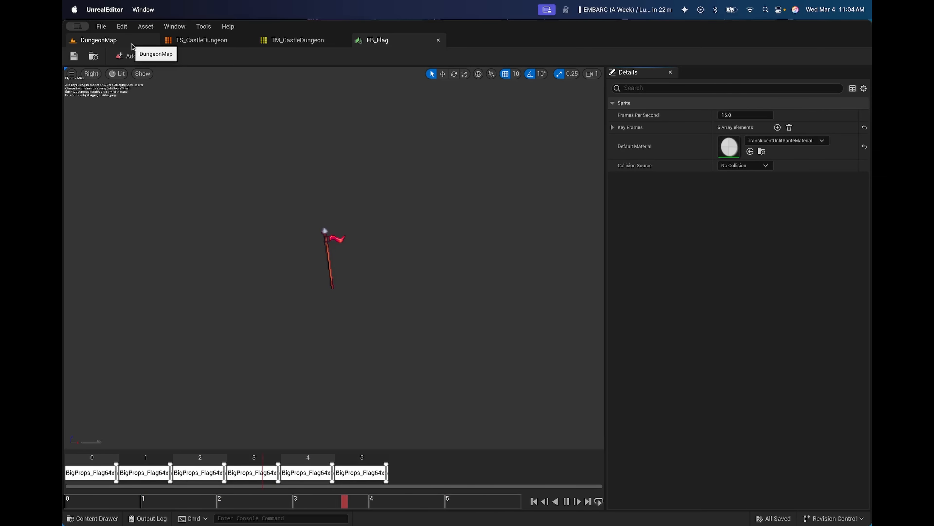
Step: Return to DungeonMap and delete the existing FB_Flag actor from the level
{"action": "left_click", "coordinate": [99, 39]}
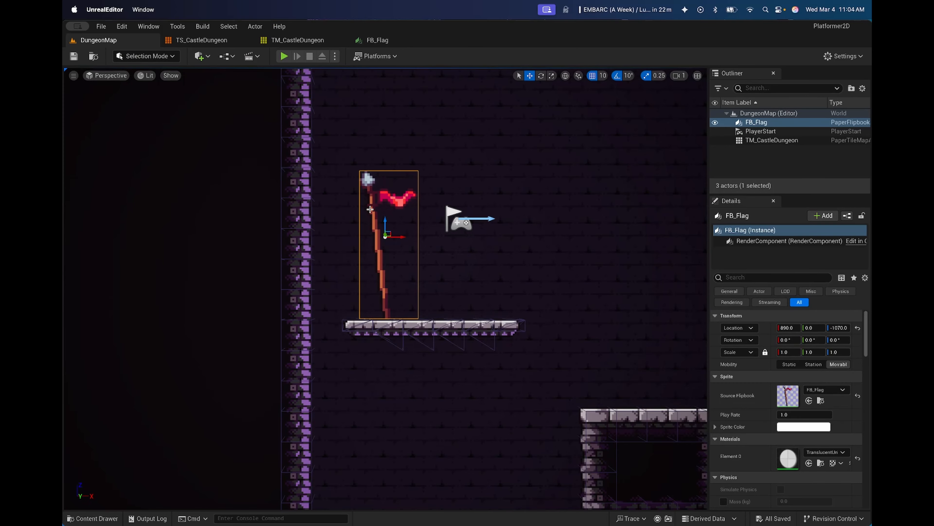
{"action": "key", "text": "Delete"}
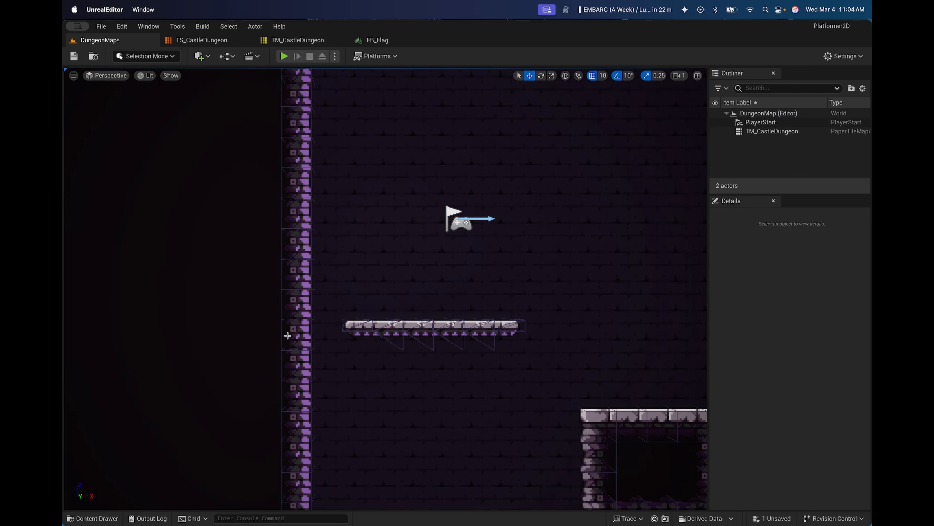
Step: Place the FB_Flag flipbook from Sprites/Props/Flag on the thin platform, at X 870, Y 0 and Z -1080
{"action": "left_click", "coordinate": [94, 517]}
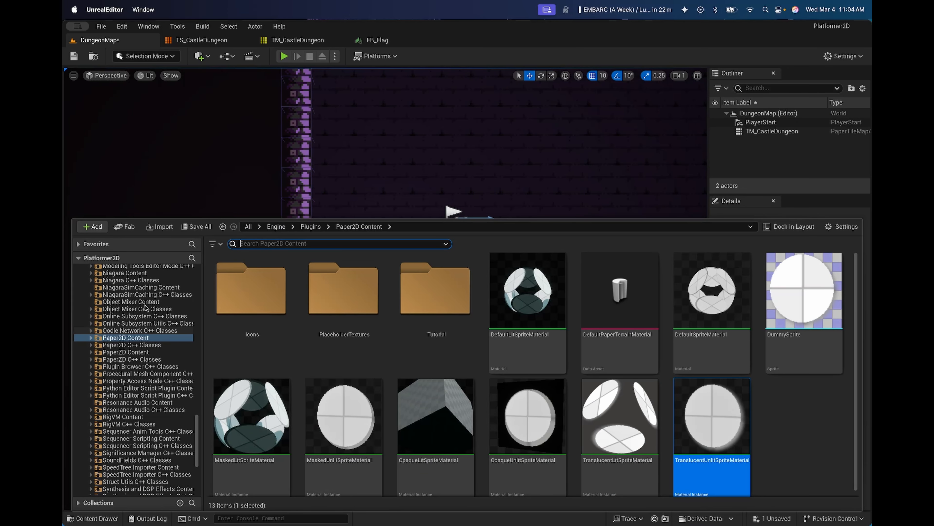
{"action": "left_click_drag", "start_coordinate": [198, 461], "coordinate": [202, 258]}
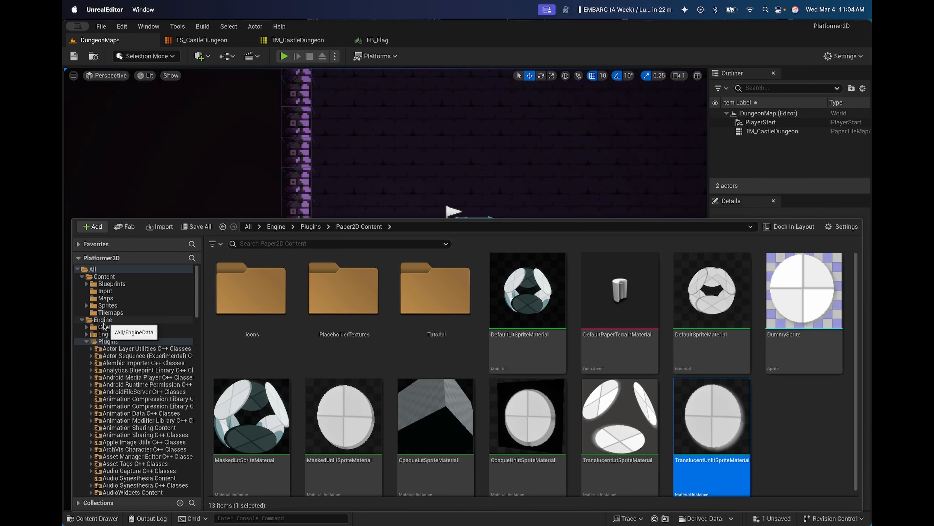
{"action": "left_click", "coordinate": [83, 320]}
{"action": "left_click", "coordinate": [87, 312]}
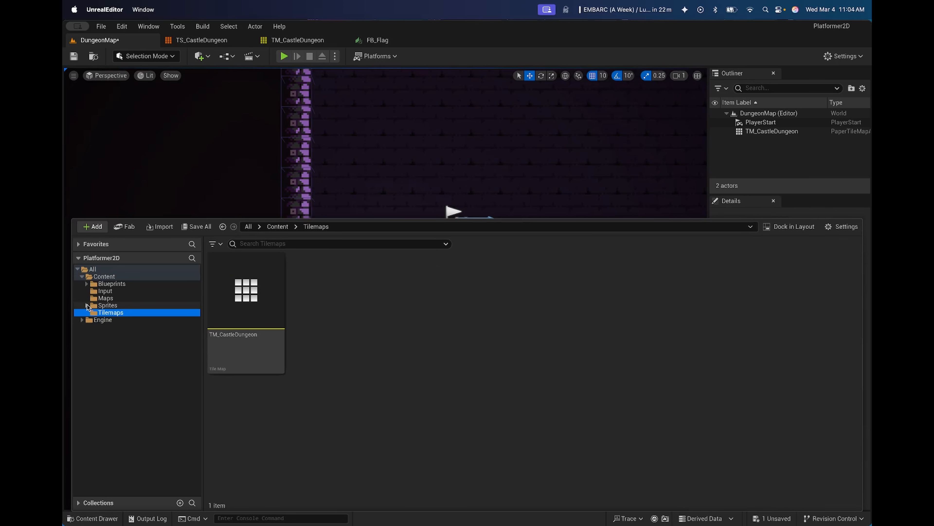
{"action": "left_click", "coordinate": [87, 305]}
{"action": "left_click", "coordinate": [107, 320]}
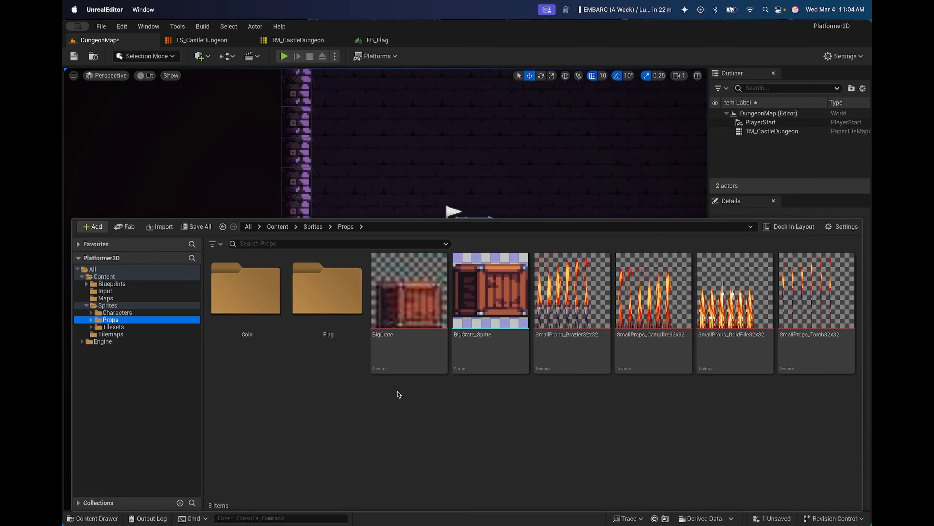
{"action": "double_click", "coordinate": [335, 300]}
{"action": "left_click_drag", "start_coordinate": [334, 293], "coordinate": [379, 151]}
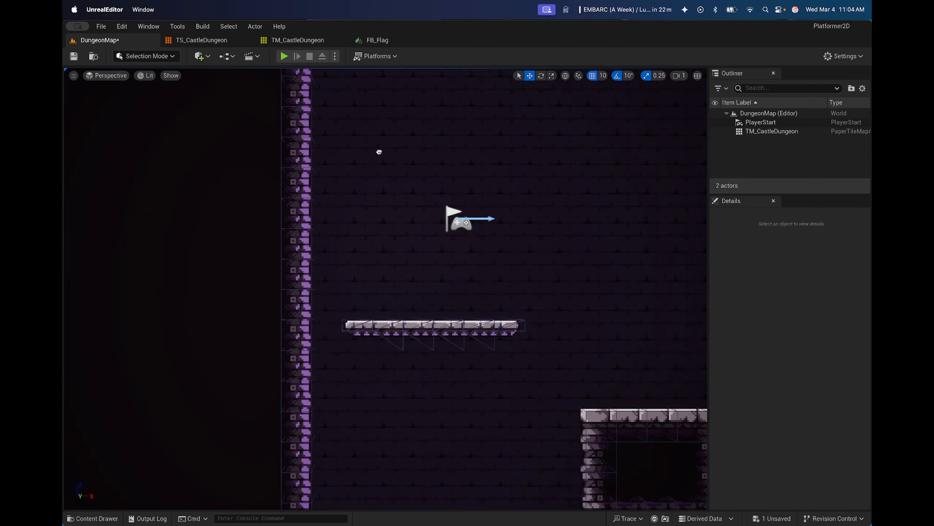
{"action": "left_click_drag", "start_coordinate": [377, 281], "coordinate": [376, 280]}
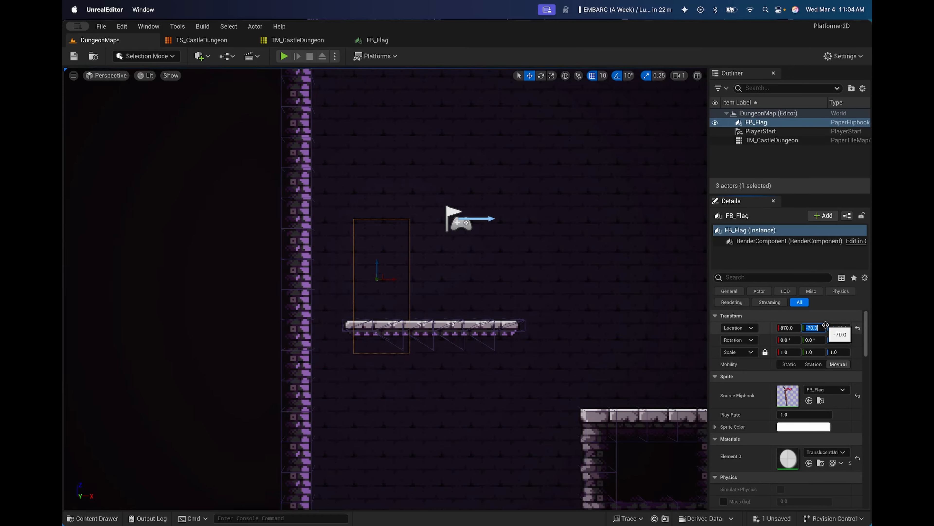
{"action": "type", "text": "0"}
{"action": "key", "text": "Return"}
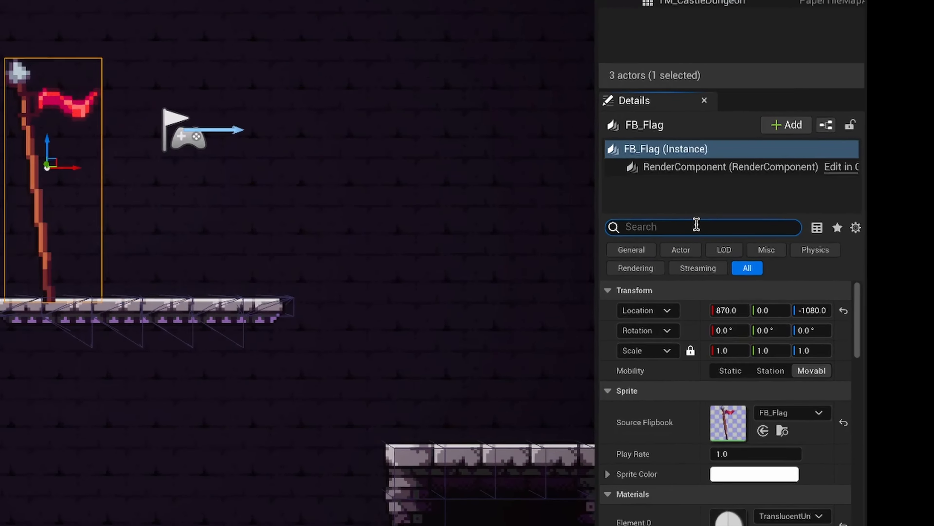
Step: Filter the placed flag's details by "sort" to examine its translucency sort settings
{"action": "left_click", "coordinate": [768, 276]}
{"action": "type", "text": "sort"}
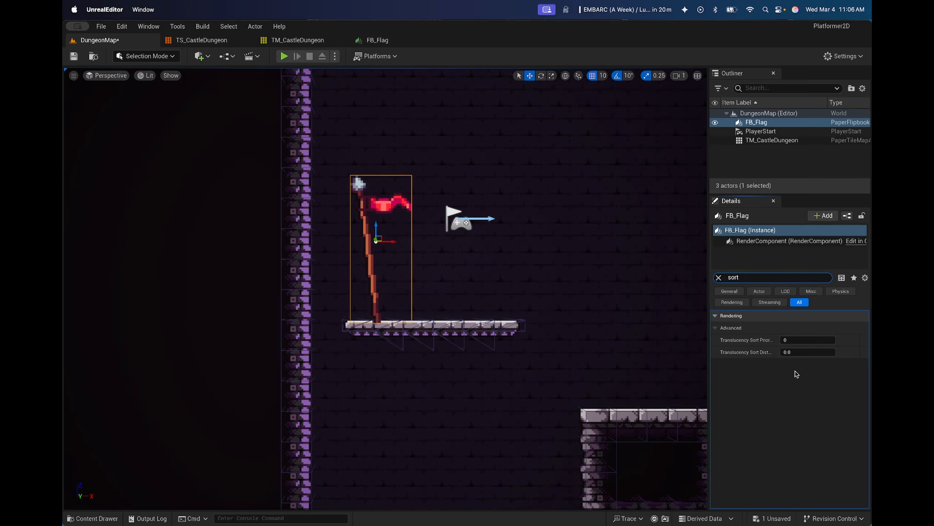
Step: Open the BP_PlayerCharacter blueprint from the project's Blueprints/Satyr folder
{"action": "left_click", "coordinate": [82, 516]}
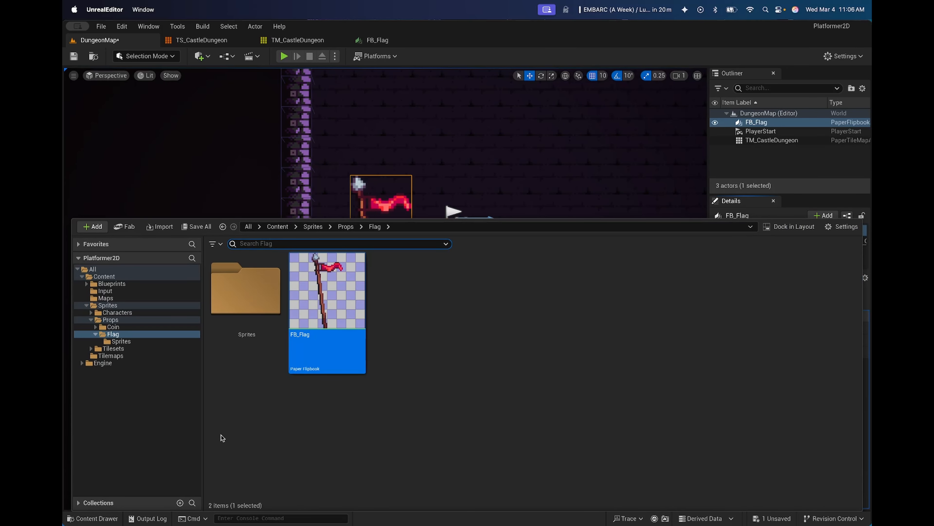
{"action": "left_click", "coordinate": [119, 286]}
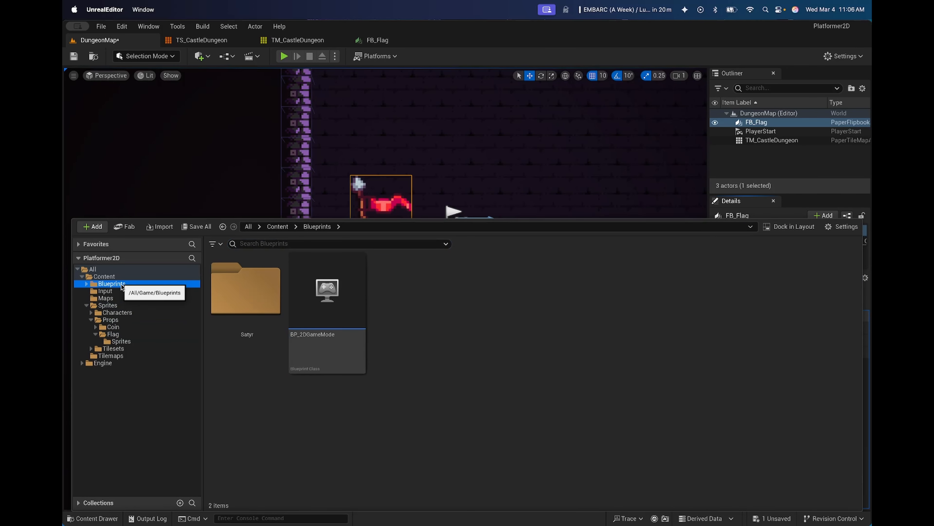
{"action": "double_click", "coordinate": [246, 290]}
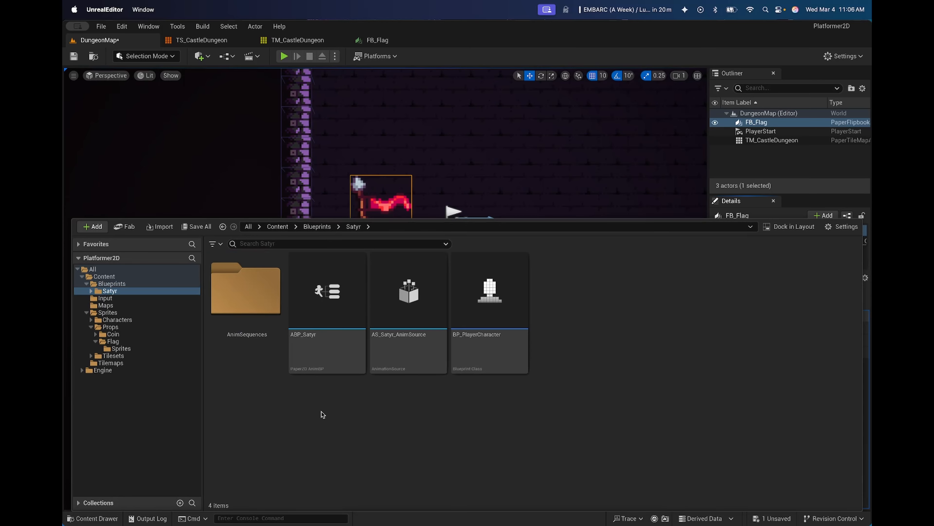
{"action": "double_click", "coordinate": [486, 307]}
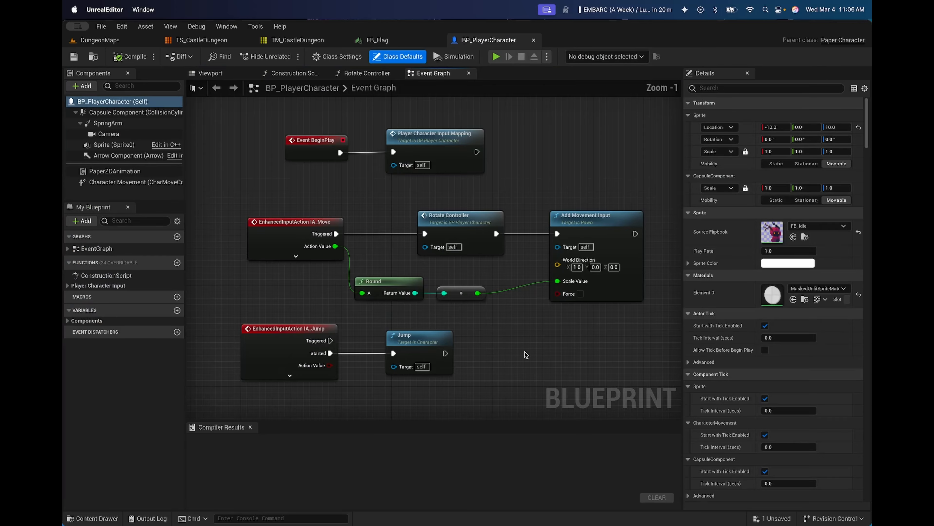
Step: Filter the player character's details by "sort p", set the Sprite's Translucency Sort Priority to 1 and compile the blueprint
{"action": "left_click", "coordinate": [738, 85]}
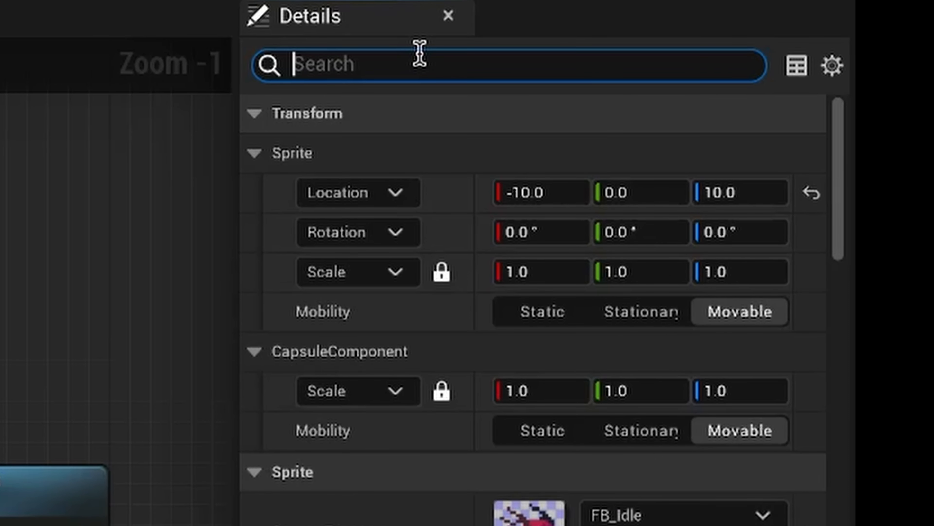
{"action": "type", "text": "sort p"}
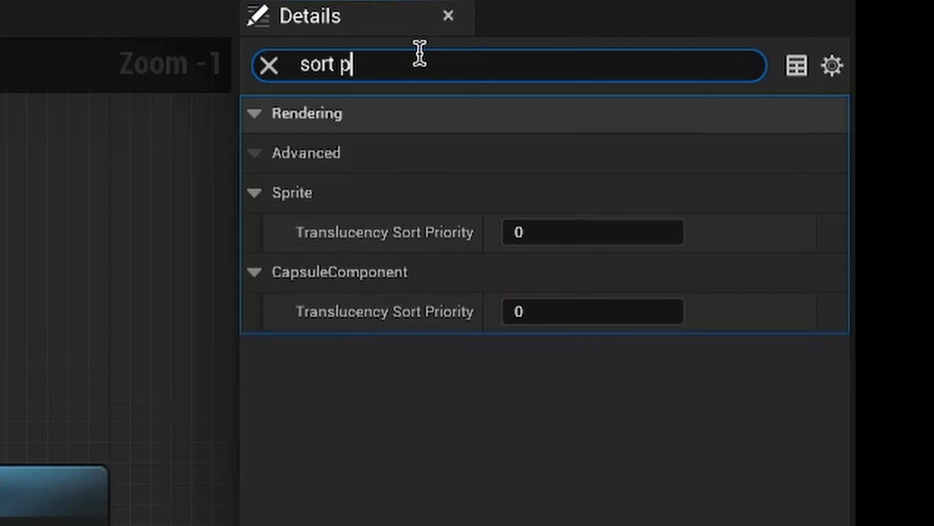
{"action": "mouse_move", "coordinate": [365, 238]}
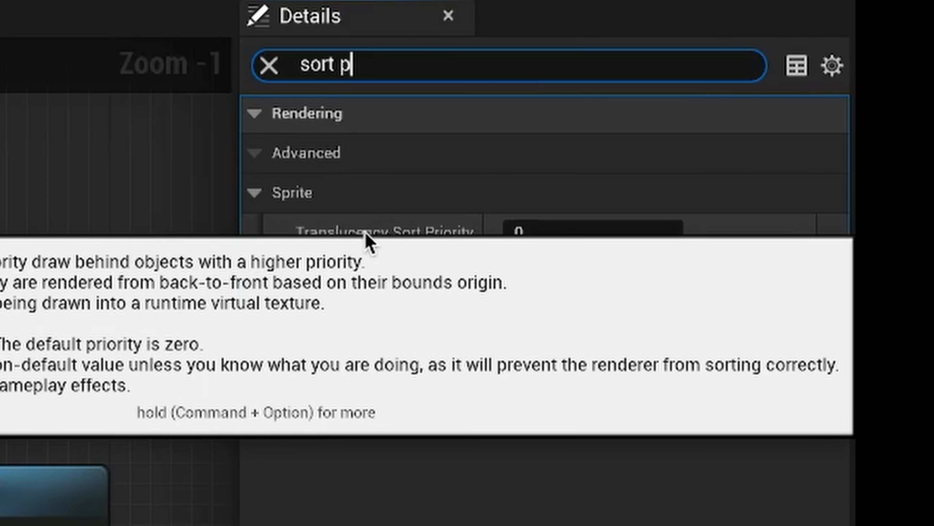
{"action": "left_click", "coordinate": [572, 233]}
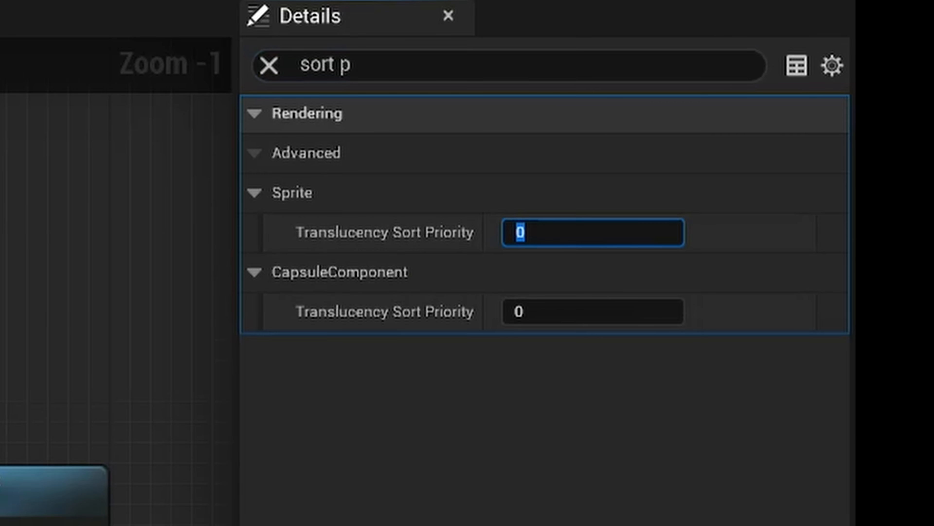
{"action": "key", "text": "Return"}
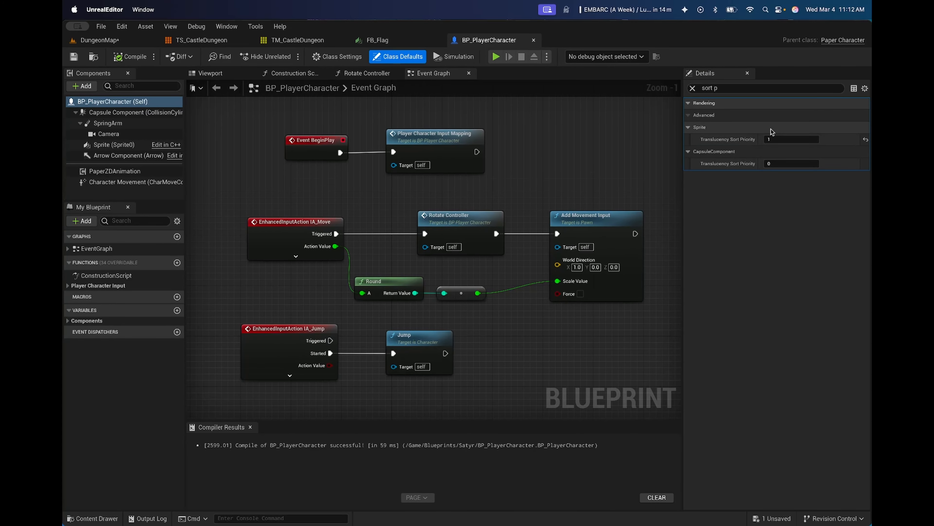
Step: Play-test DungeonMap by moving and jumping the character around the flag, stop the session and raise FB_Flag to Z -1070
{"action": "left_click", "coordinate": [100, 40]}
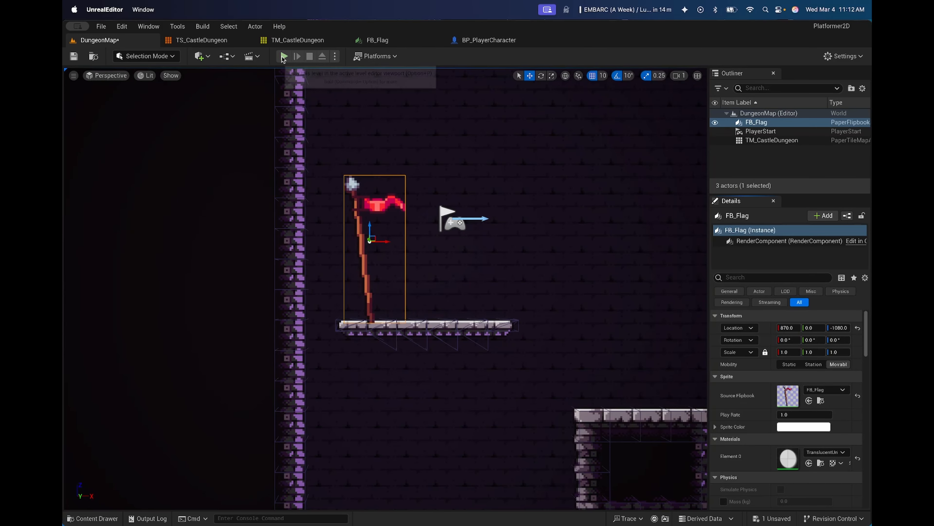
{"action": "left_click", "coordinate": [284, 56]}
{"action": "key", "text": "Left"}
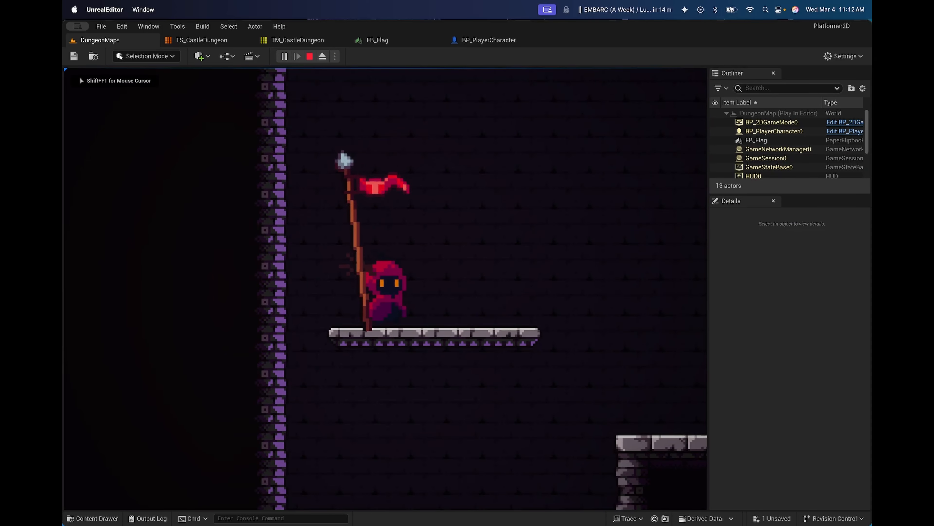
{"action": "key", "text": "a"}
{"action": "key", "text": "d"}
{"action": "key", "text": "space"}
{"action": "key", "text": "d"}
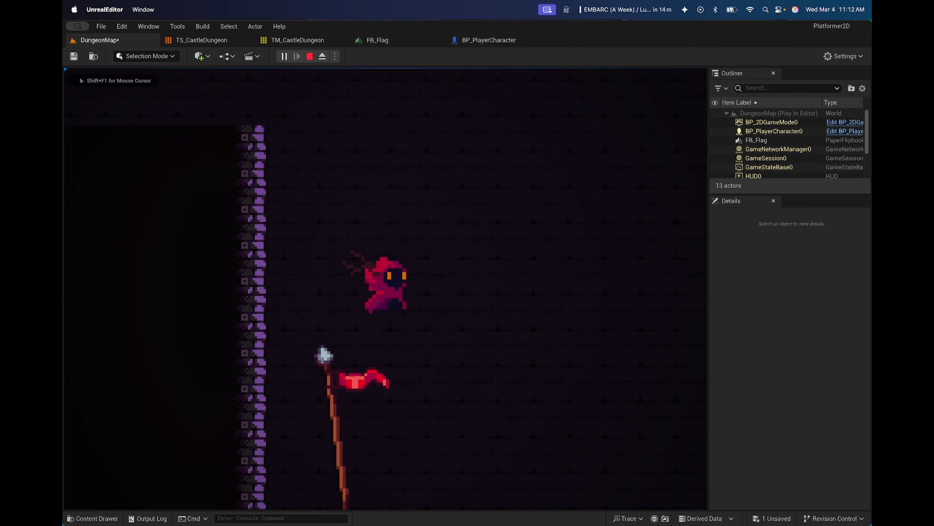
{"action": "key", "text": "a"}
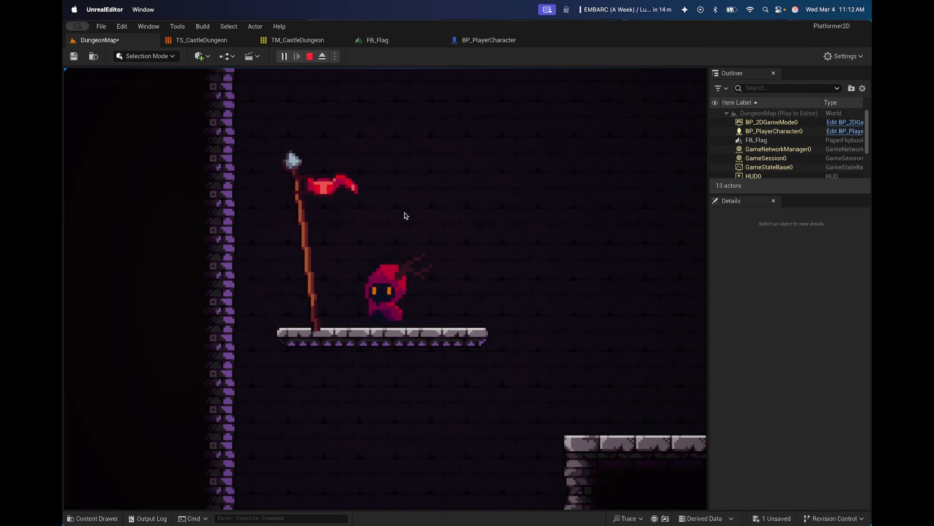
{"action": "key", "text": "Escape"}
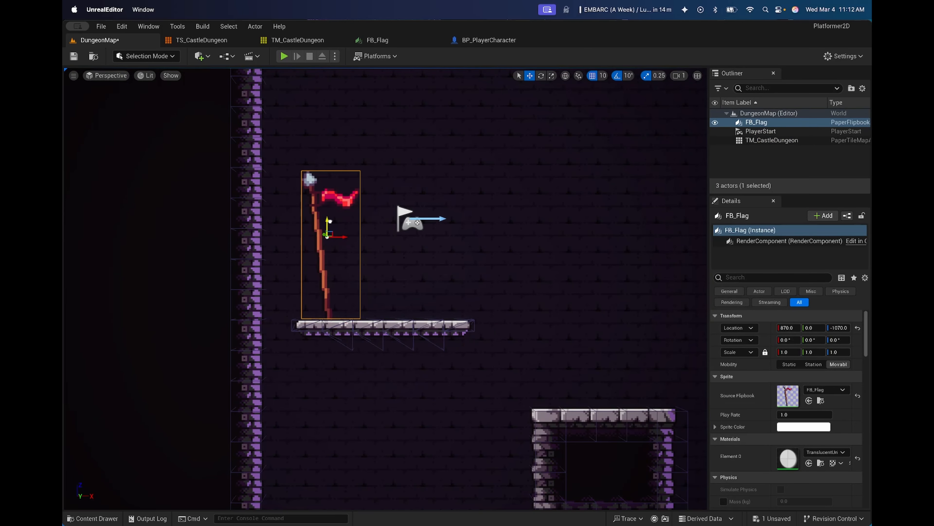
Step: Play the level again, walking the character back and forth past the flag and jumping across to the stone block
{"action": "left_click", "coordinate": [284, 56]}
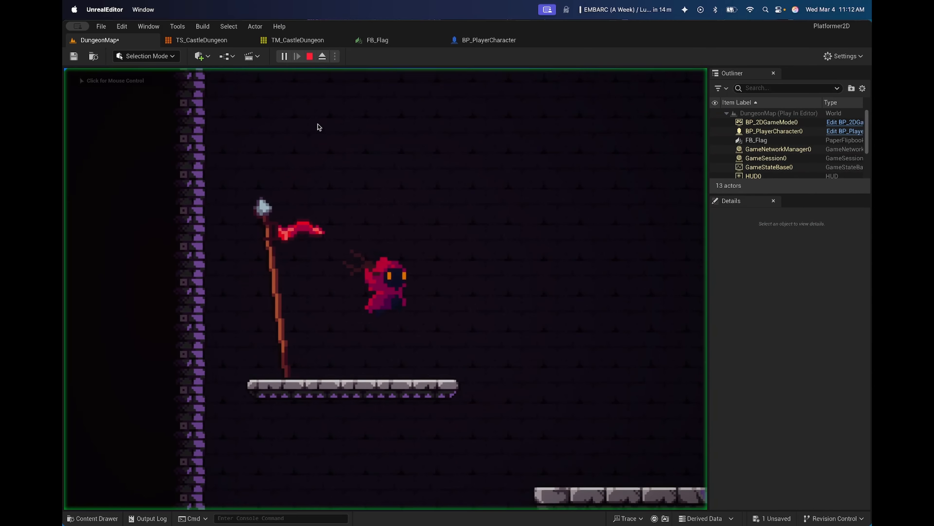
{"action": "key", "text": "a"}
{"action": "key", "text": "d"}
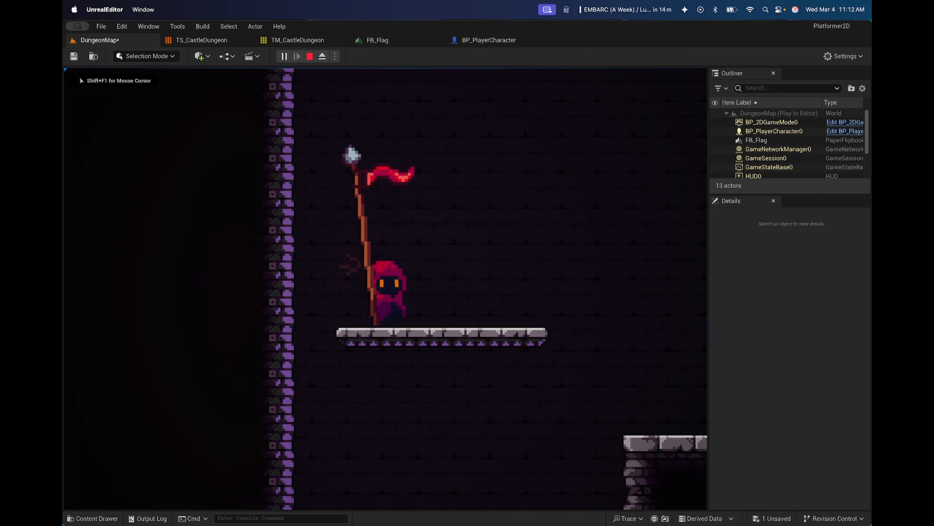
{"action": "key", "text": "d"}
{"action": "key", "text": "a"}
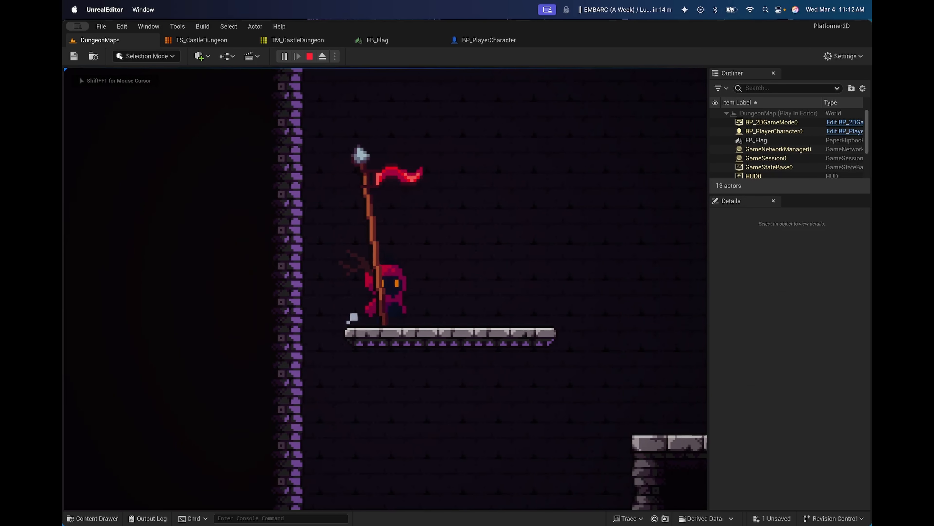
{"action": "key", "text": "d"}
{"action": "key", "text": "a"}
{"action": "key", "text": "d"}
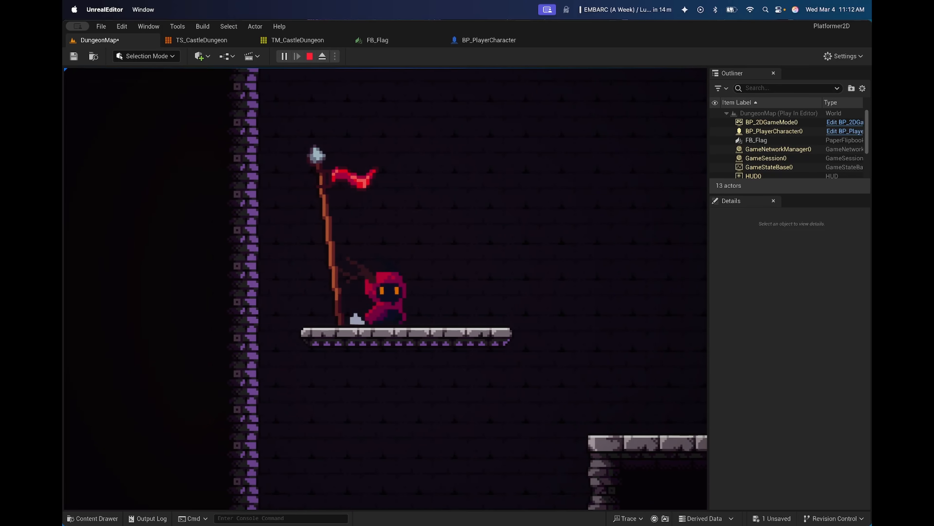
{"action": "key", "text": "space"}
{"action": "key", "text": "a"}
{"action": "key", "text": "d"}
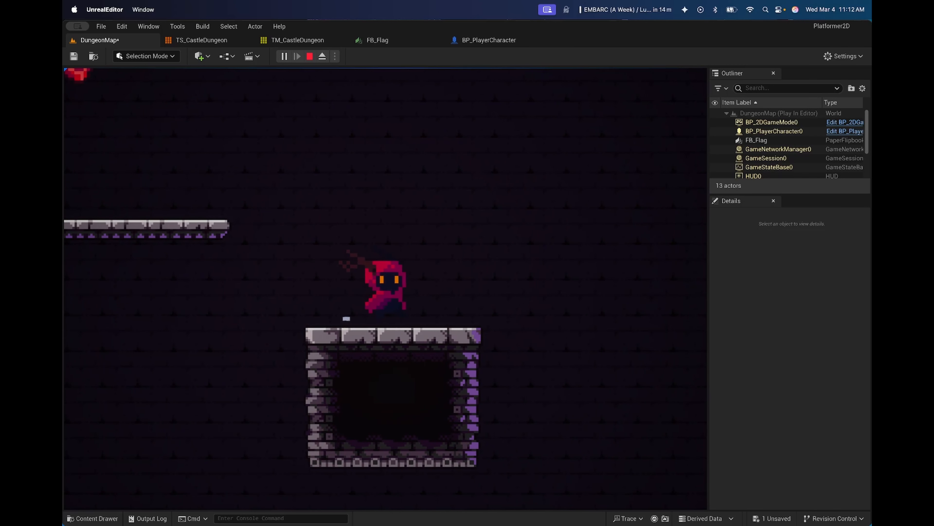
{"action": "key", "text": "space"}
{"action": "key", "text": "a"}
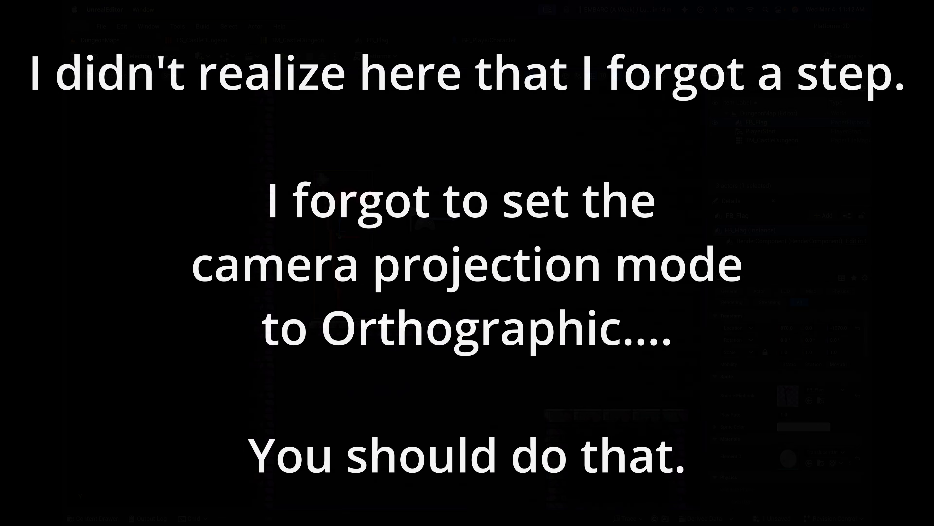
Step: Inspect the depth of the level's layers around the flag and open the TM_CastleDungeon tile map
{"action": "mouse_move", "coordinate": [580, 290]}
{"action": "right_mouse_down"}
{"action": "mouse_move", "coordinate": [589, 283]}
{"action": "mouse_move", "coordinate": [564, 282]}
{"action": "right_mouse_up"}
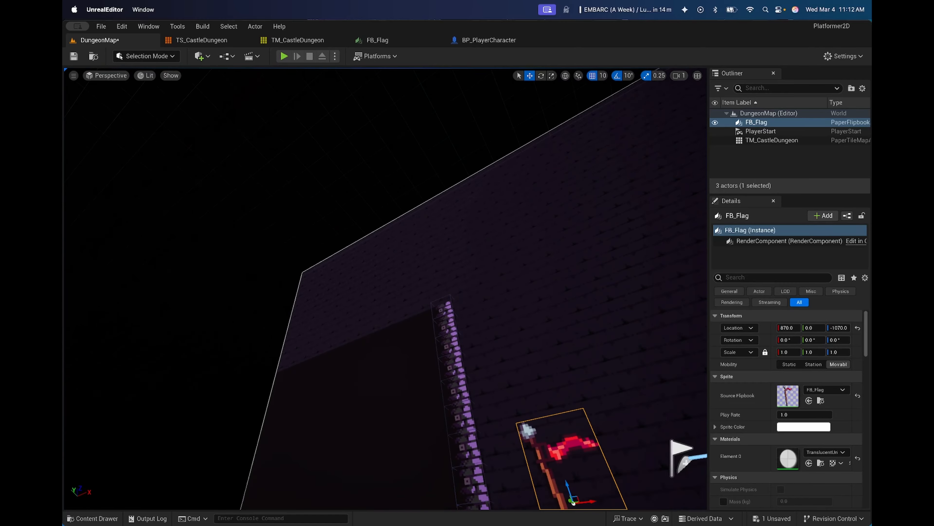
{"action": "scroll", "coordinate": [559, 282], "scroll_direction": "down", "scroll_amount": 5}
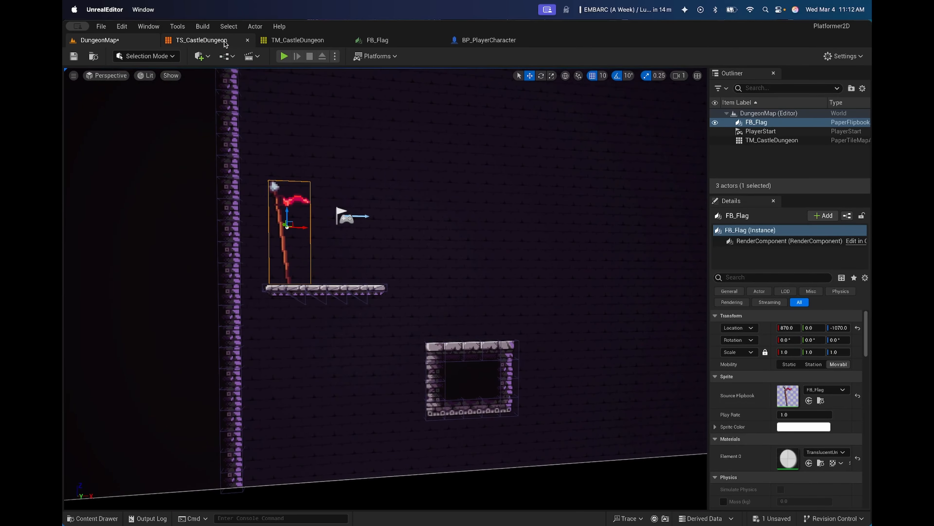
{"action": "left_click", "coordinate": [294, 39]}
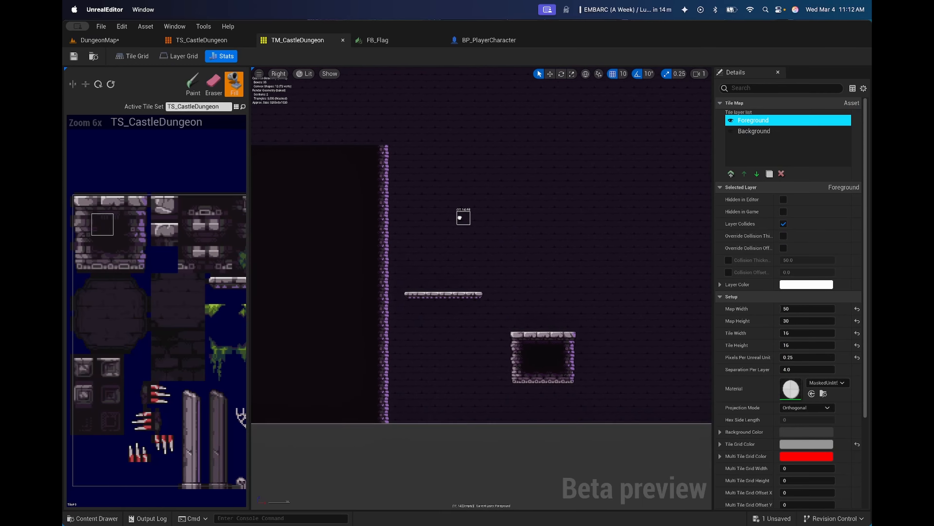